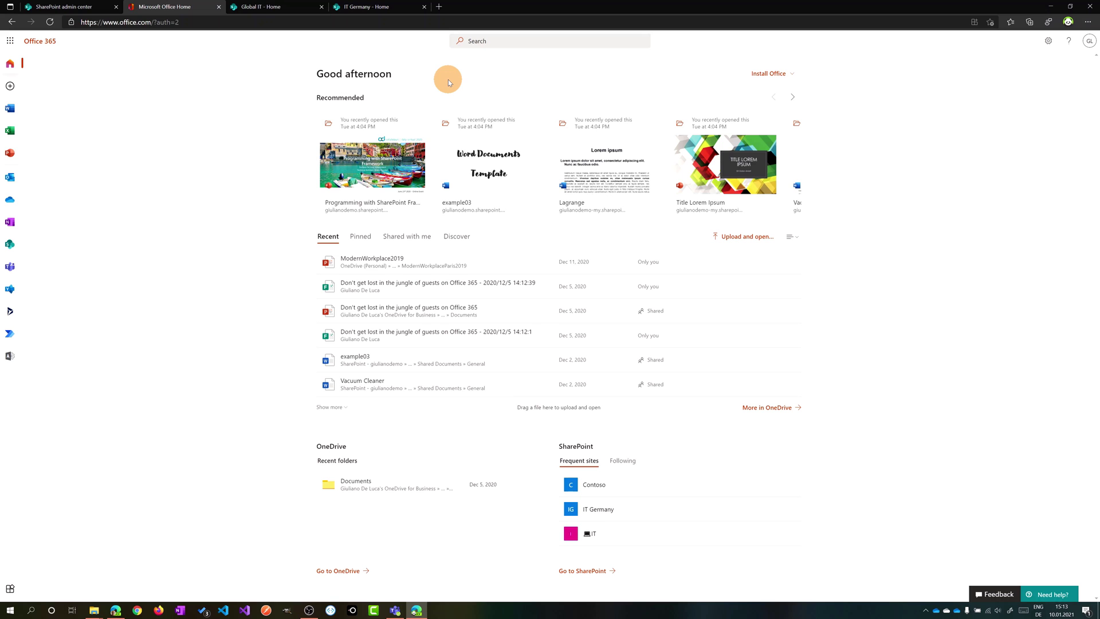
Search Office for 'global it' and open the Global IT site from the suggestions.
click(502, 43)
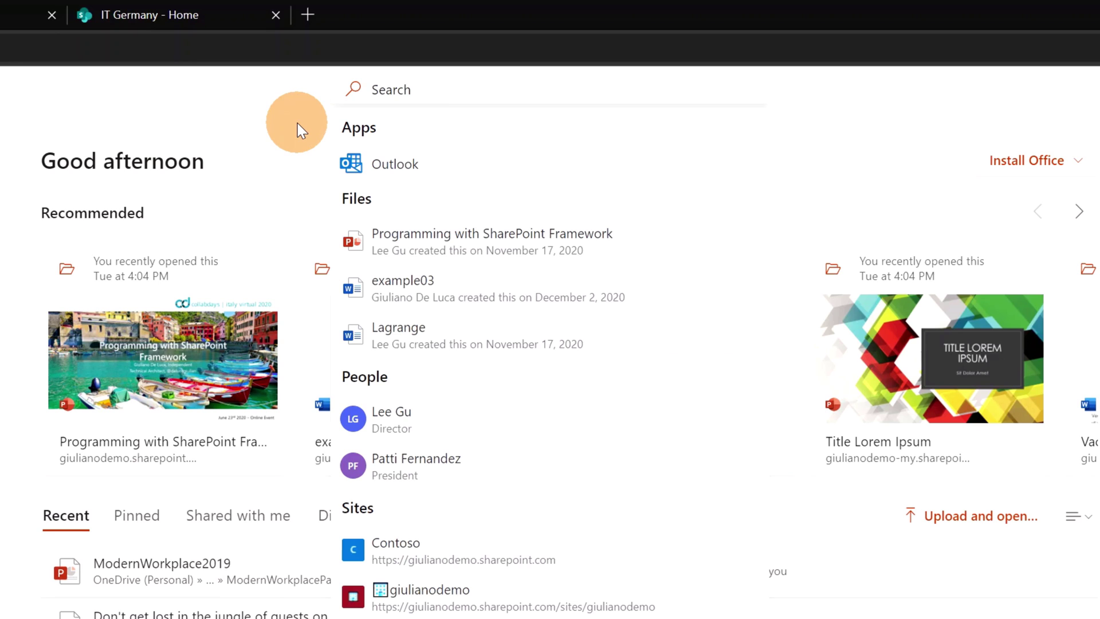
text(global)
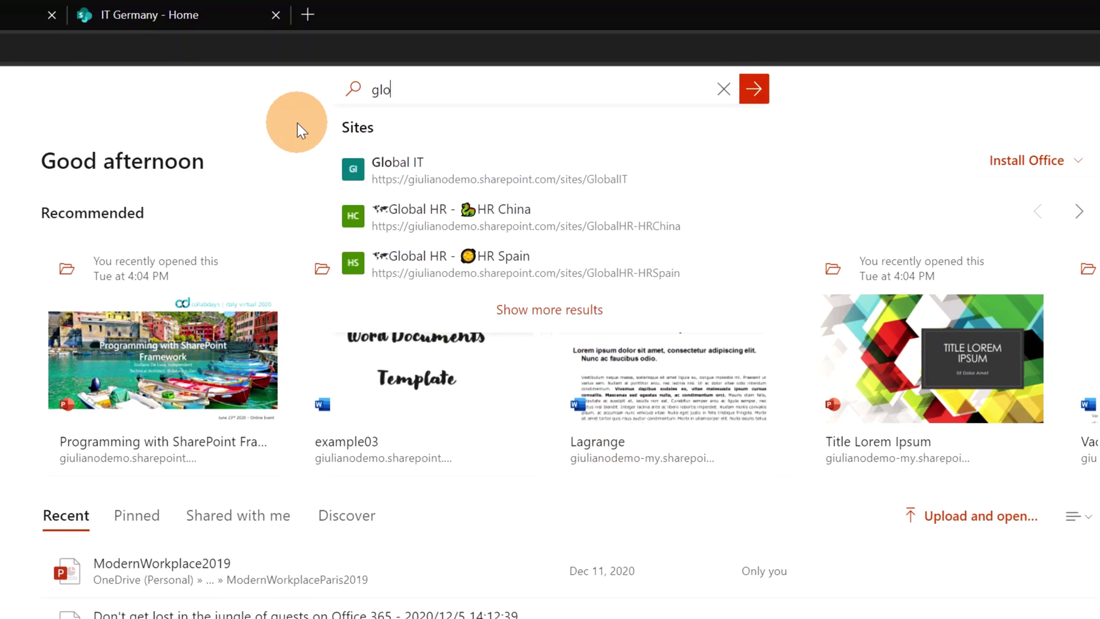
text( it)
click(465, 166)
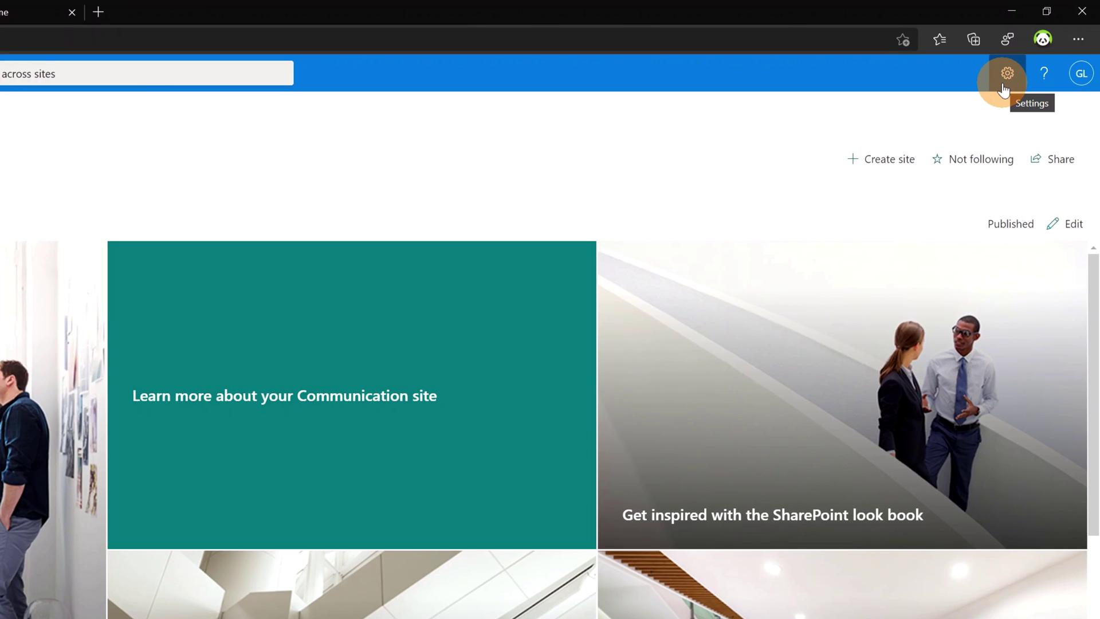
Open the Global IT site's 'Change the look' panel from the Settings gear.
click(1003, 86)
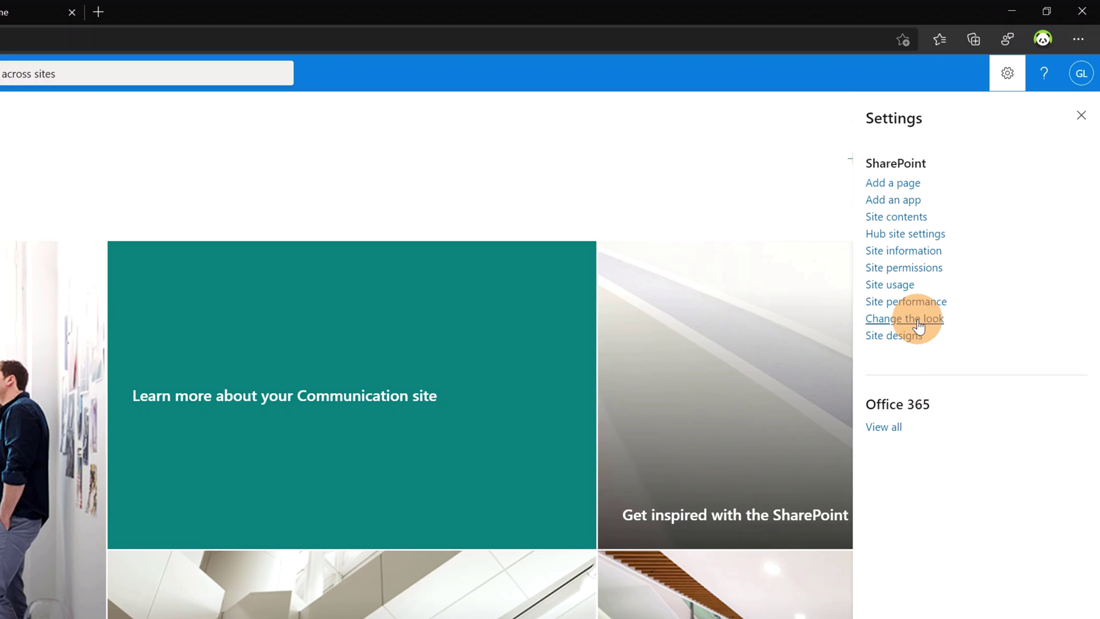
click(897, 320)
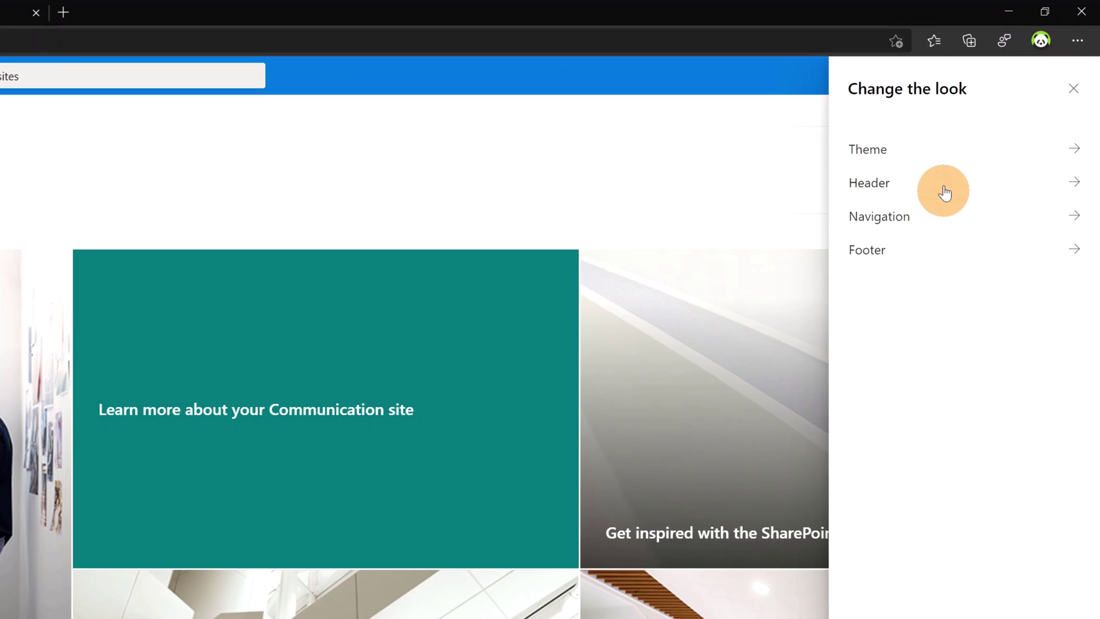
Customize the current theme with a dark red main colour in place of teal.
click(1016, 83)
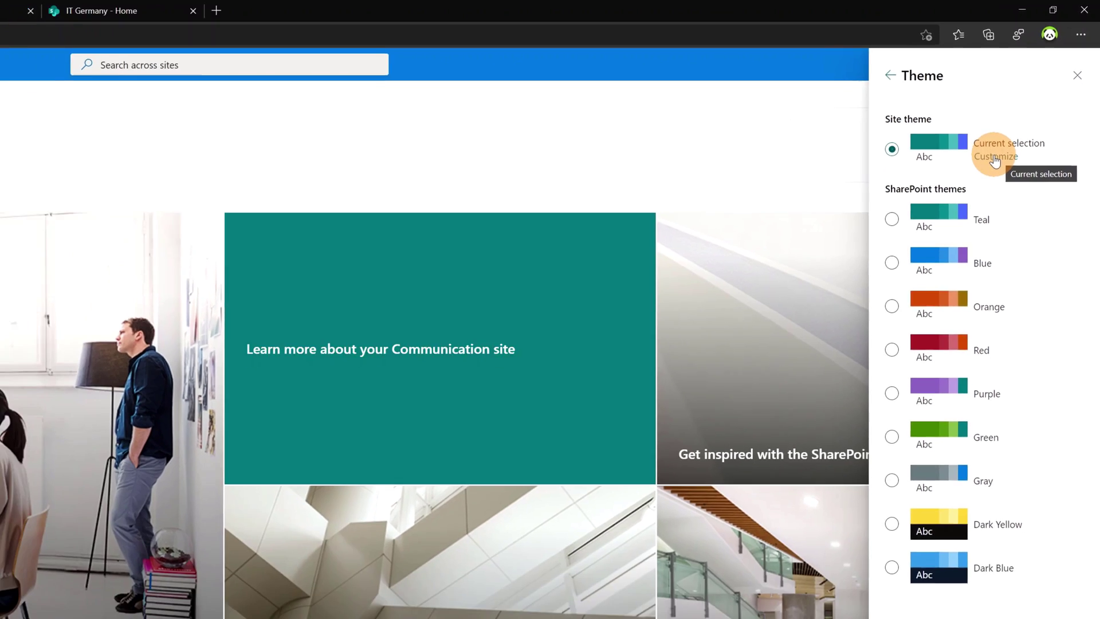
click(995, 156)
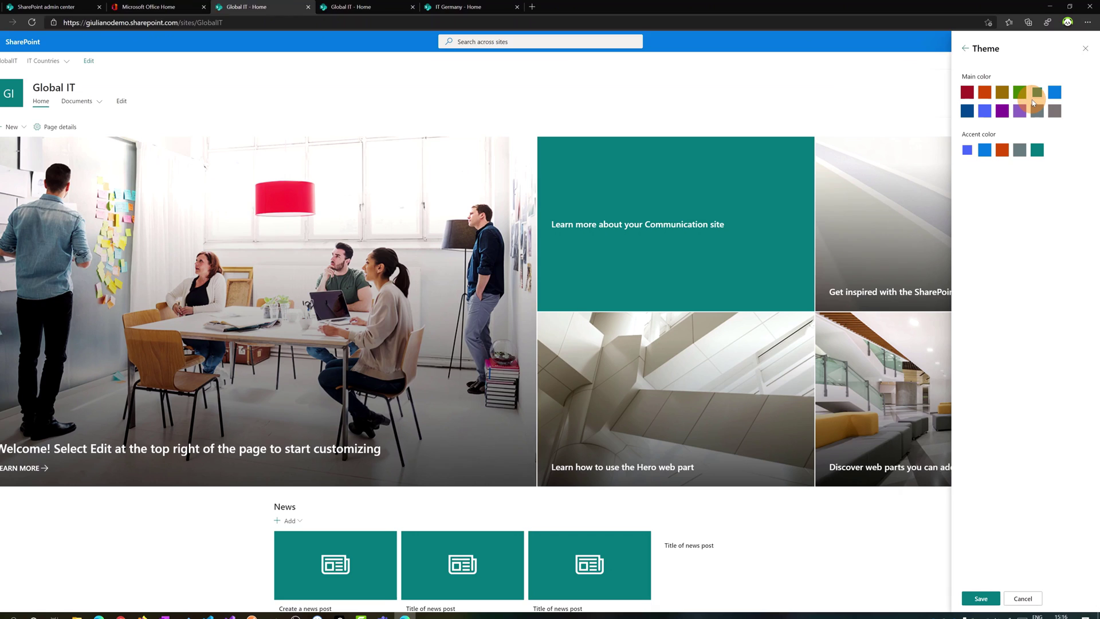
click(894, 144)
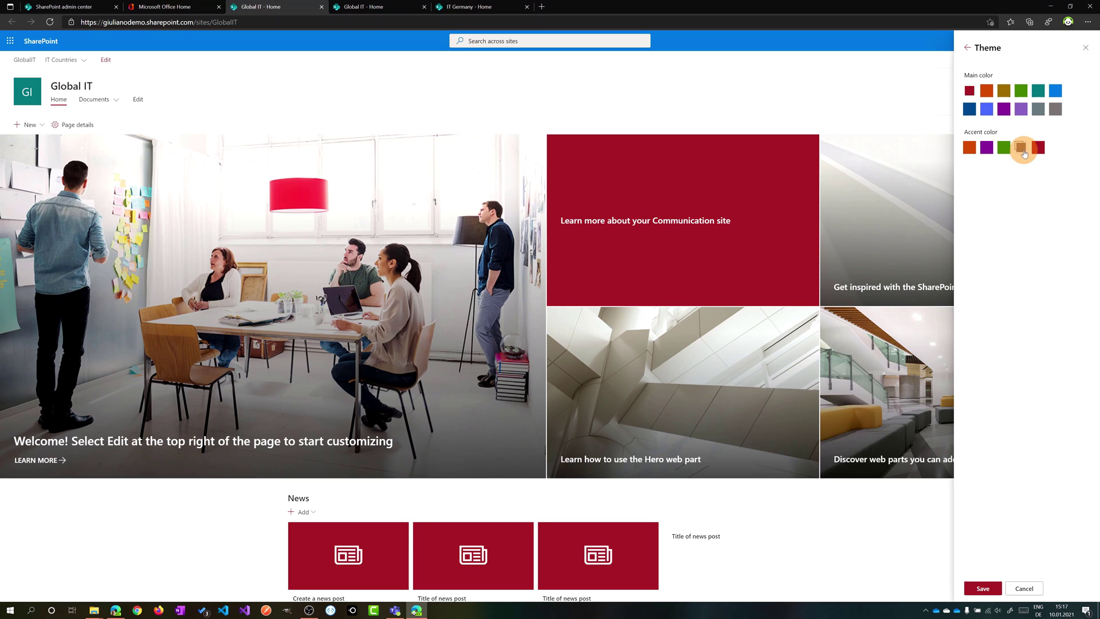
Preview the Blue, Orange, Dark Yellow and Dark Blue themes, settling on Dark Yellow.
click(969, 51)
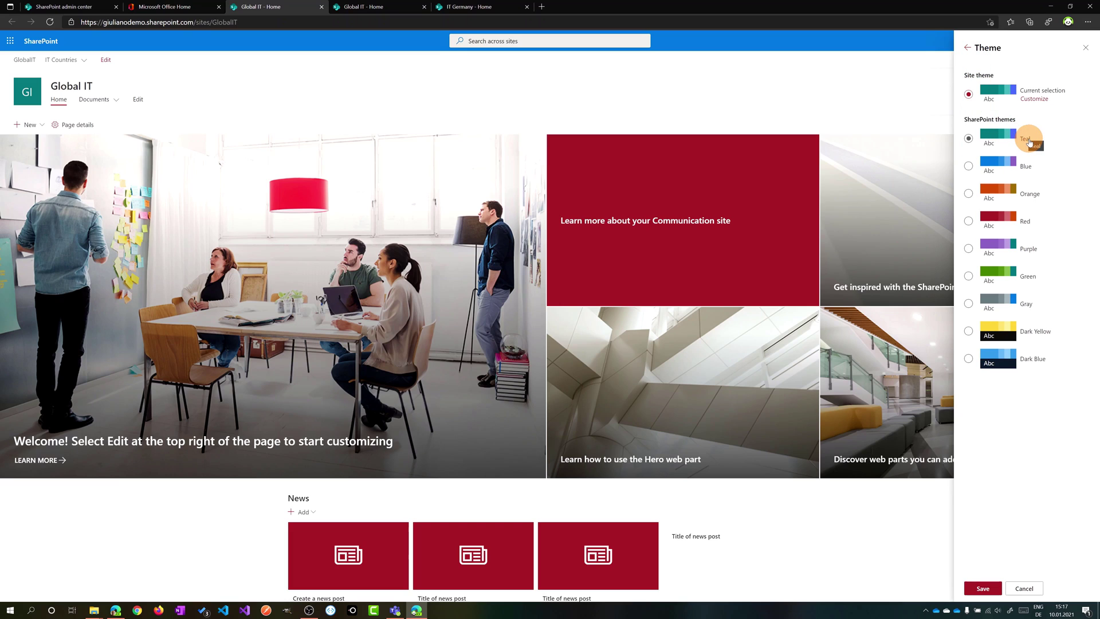
click(969, 166)
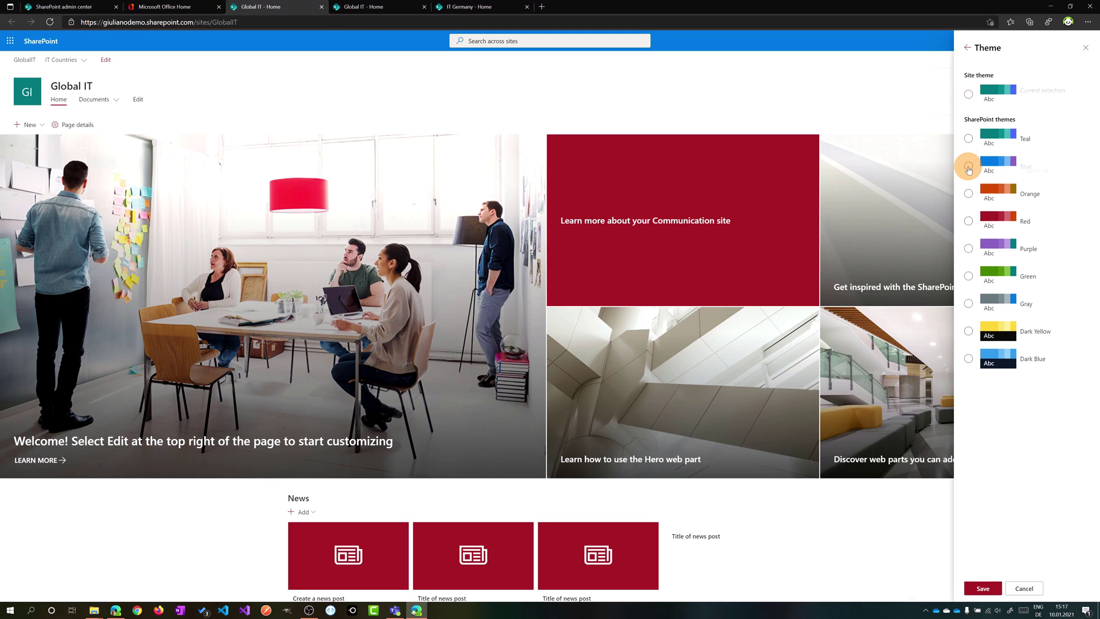
click(969, 193)
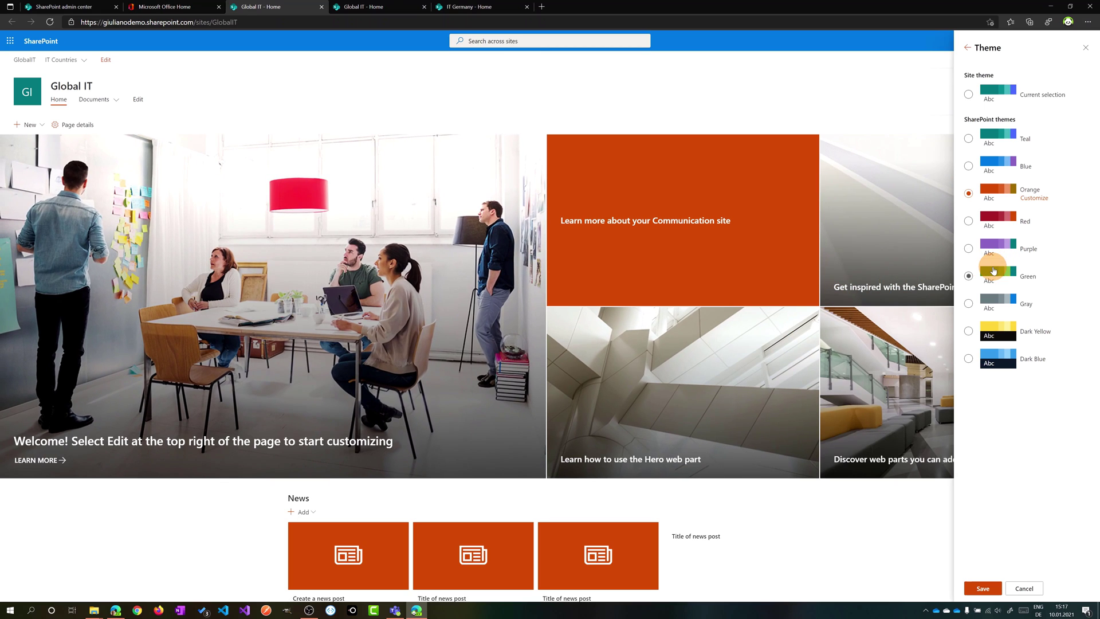
click(969, 331)
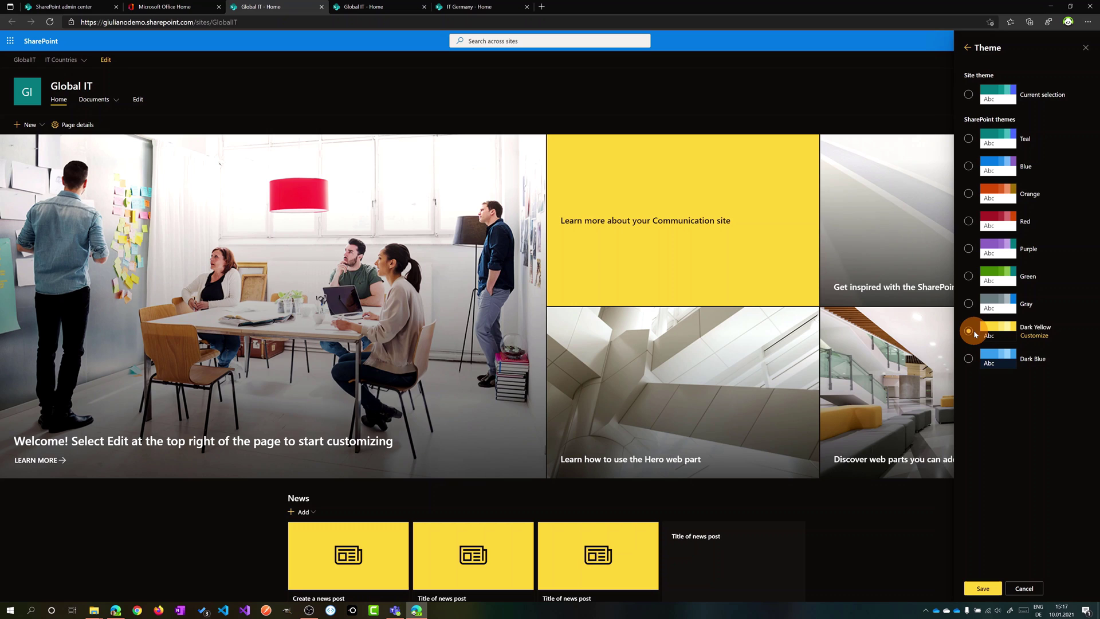
click(969, 358)
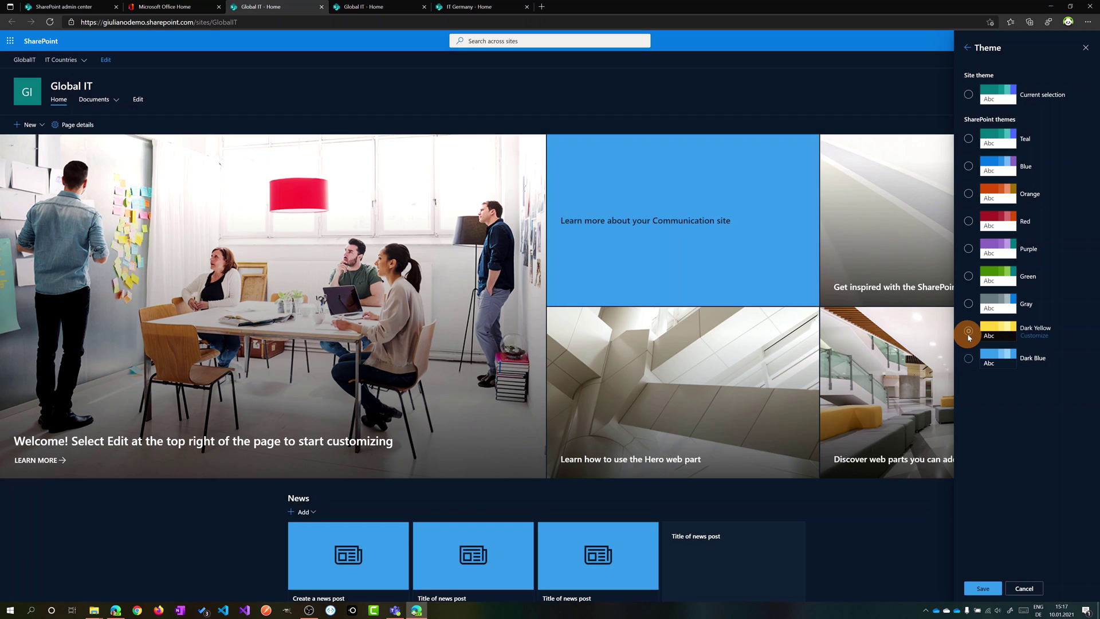
click(968, 332)
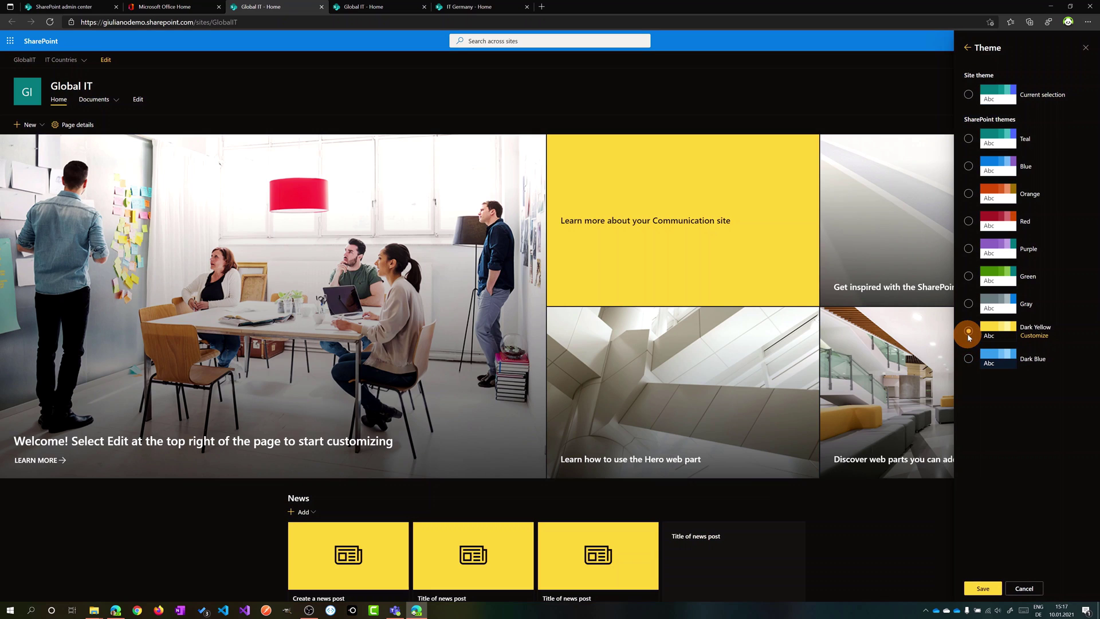
Keep yellow as Dark Yellow's main colour after trying green, save, and reload the page.
click(1031, 337)
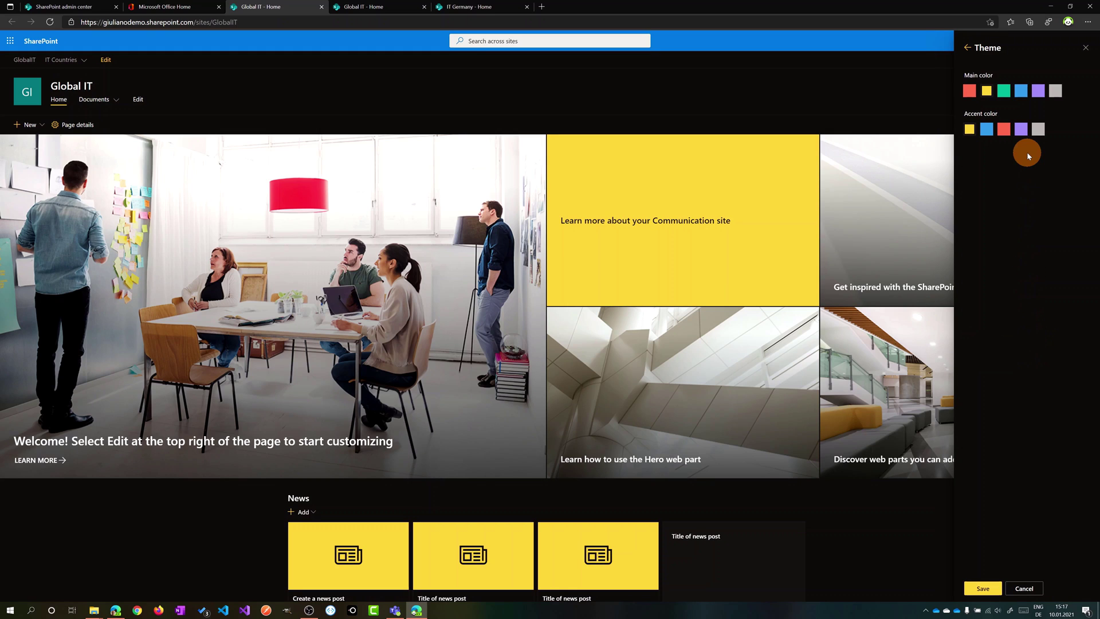
click(1006, 97)
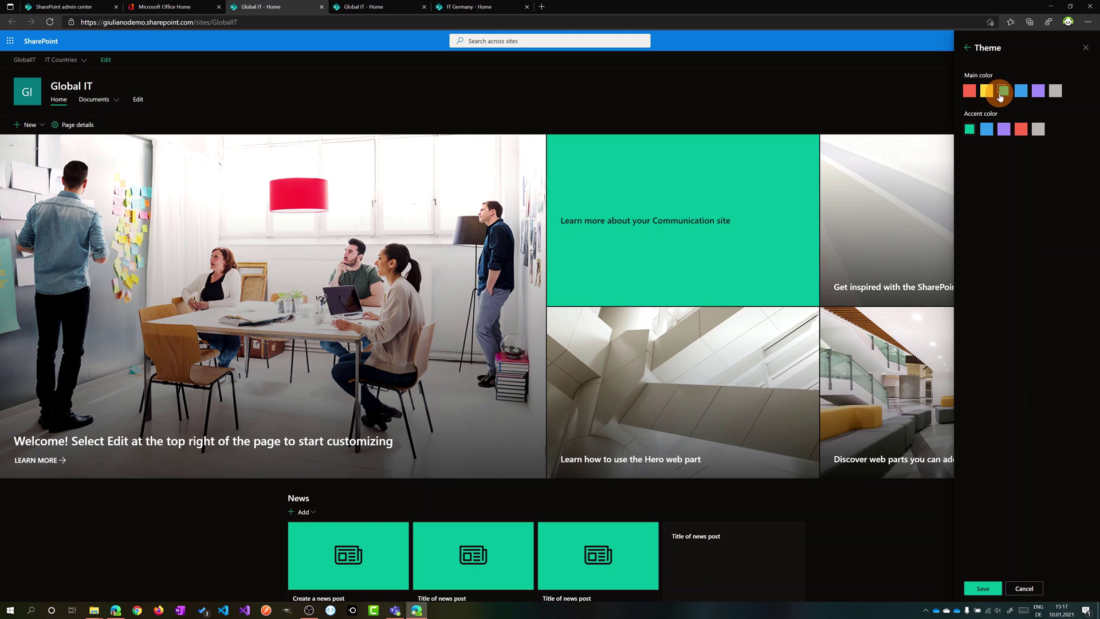
click(987, 92)
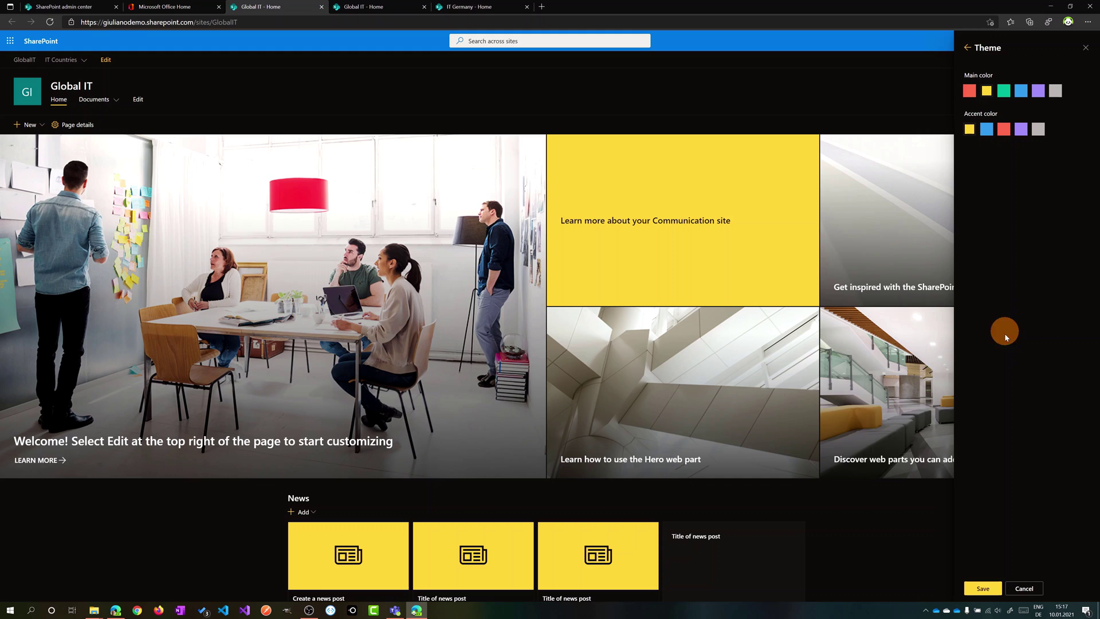
click(983, 590)
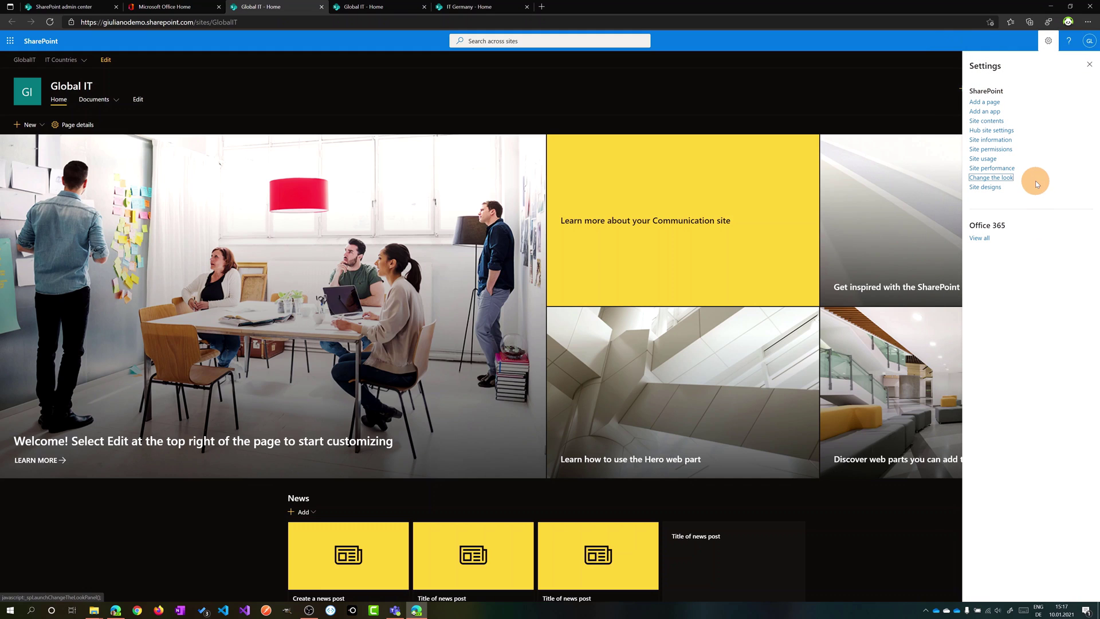
click(326, 94)
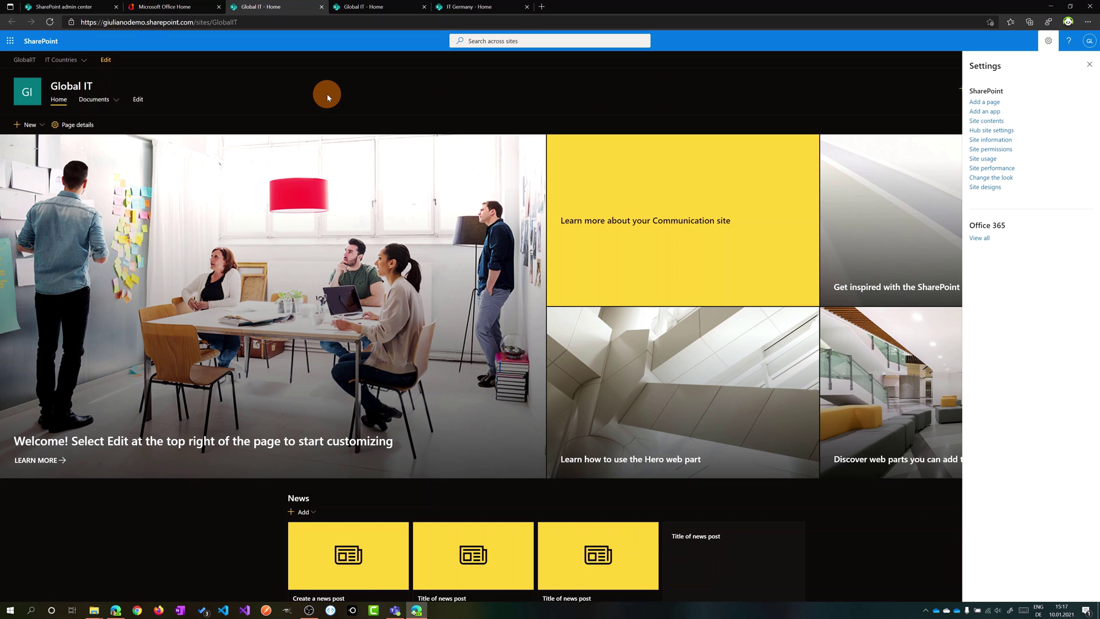
key(F5)
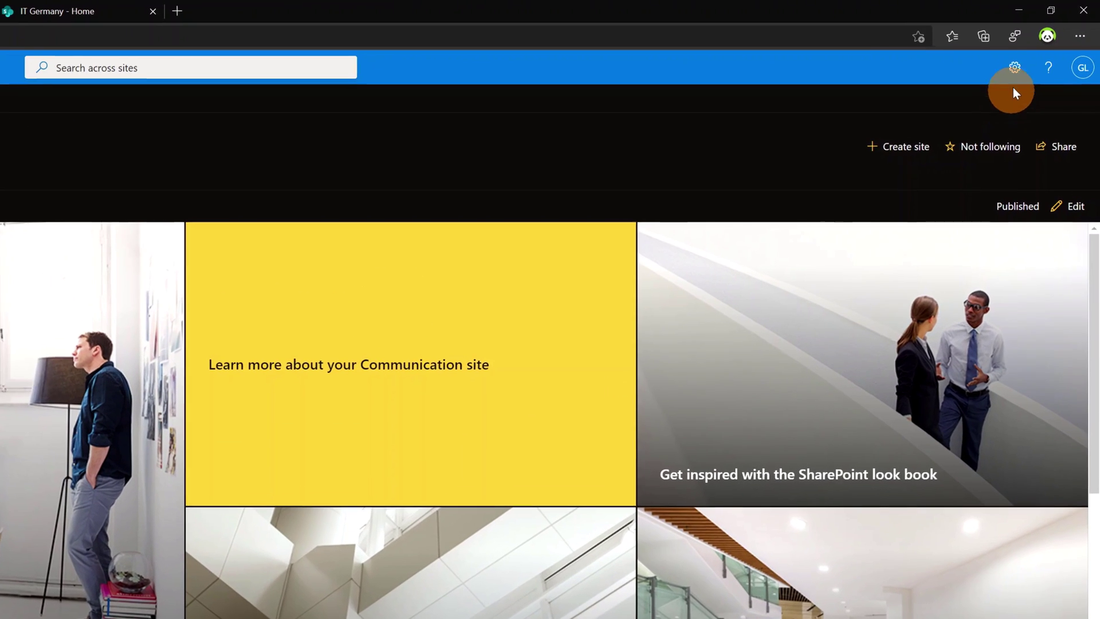
Open the Header section of 'Change the look' from the Settings gear.
click(1014, 77)
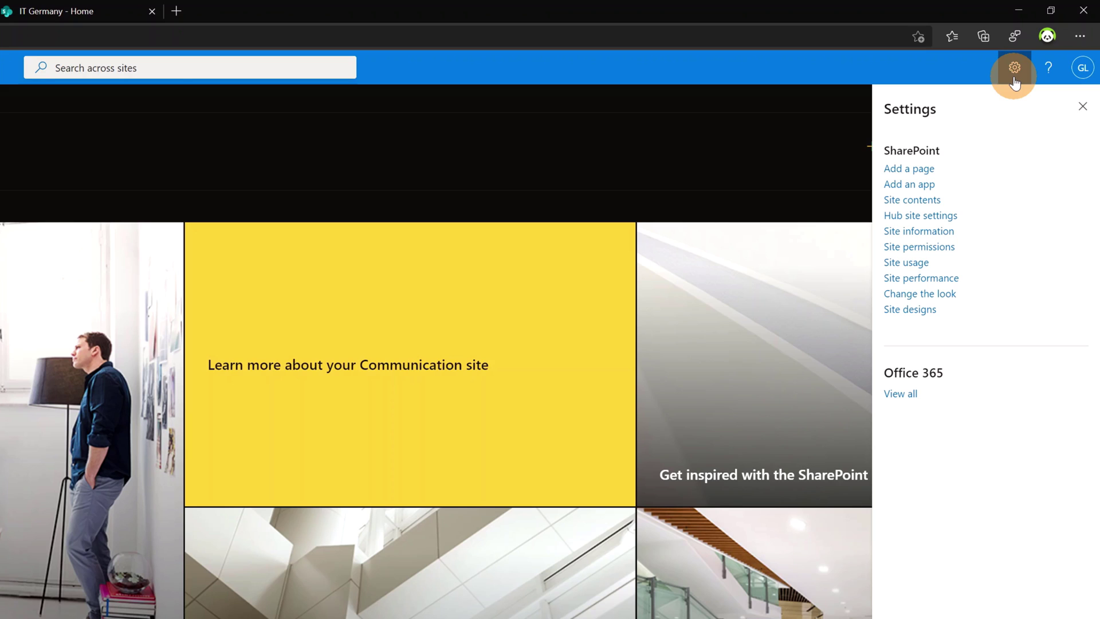
click(934, 294)
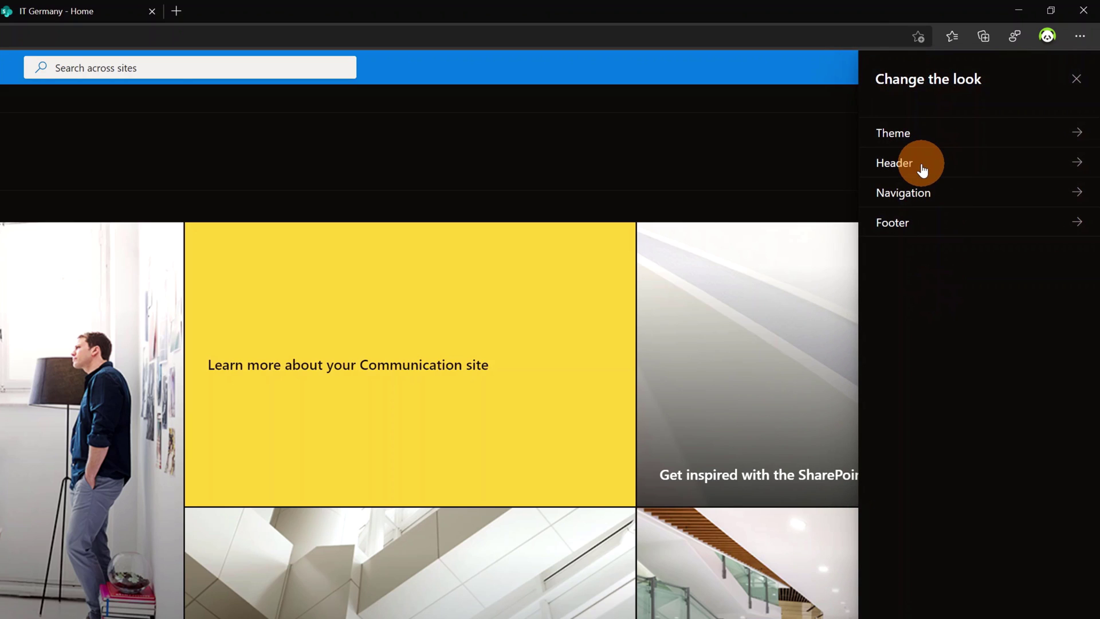
click(922, 170)
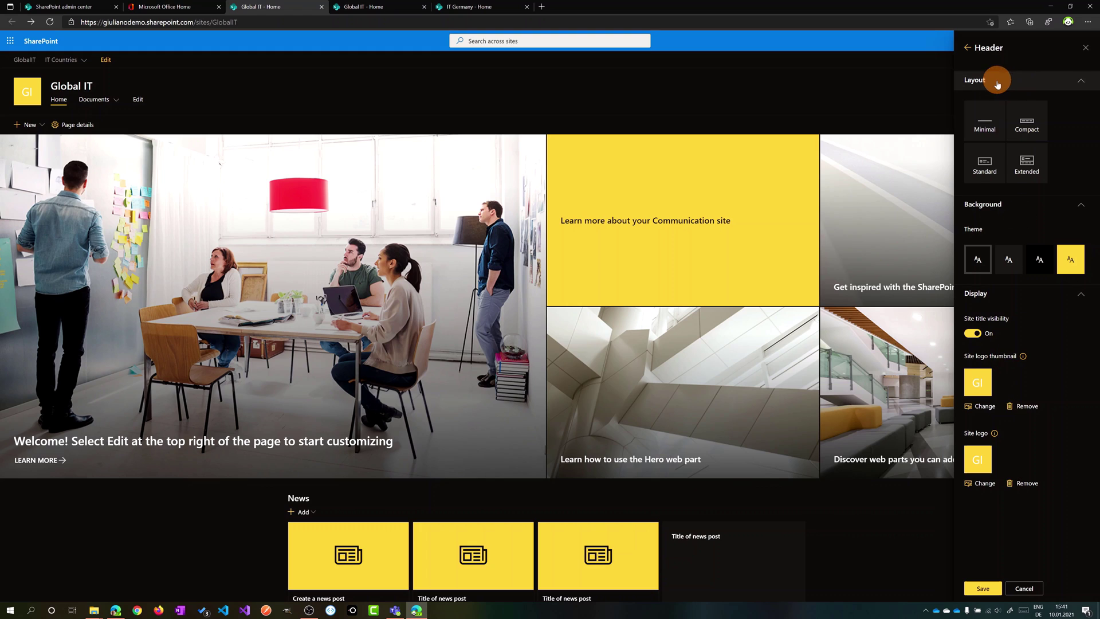
Try the Minimal, Compact and Standard header layouts, then settle on Extended.
click(998, 110)
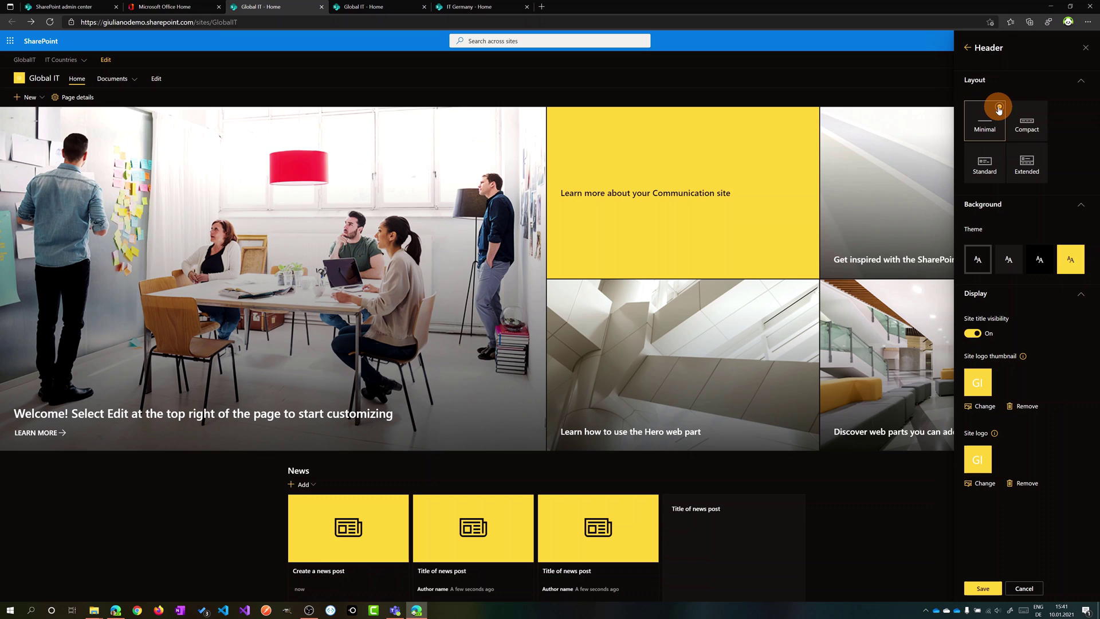
click(60, 60)
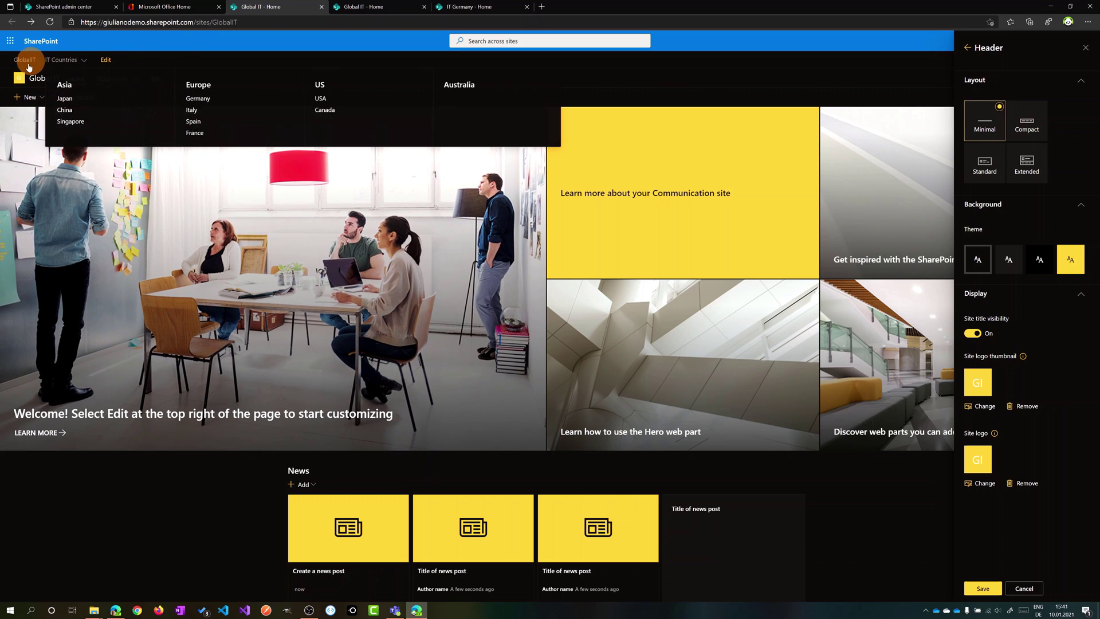
click(1041, 109)
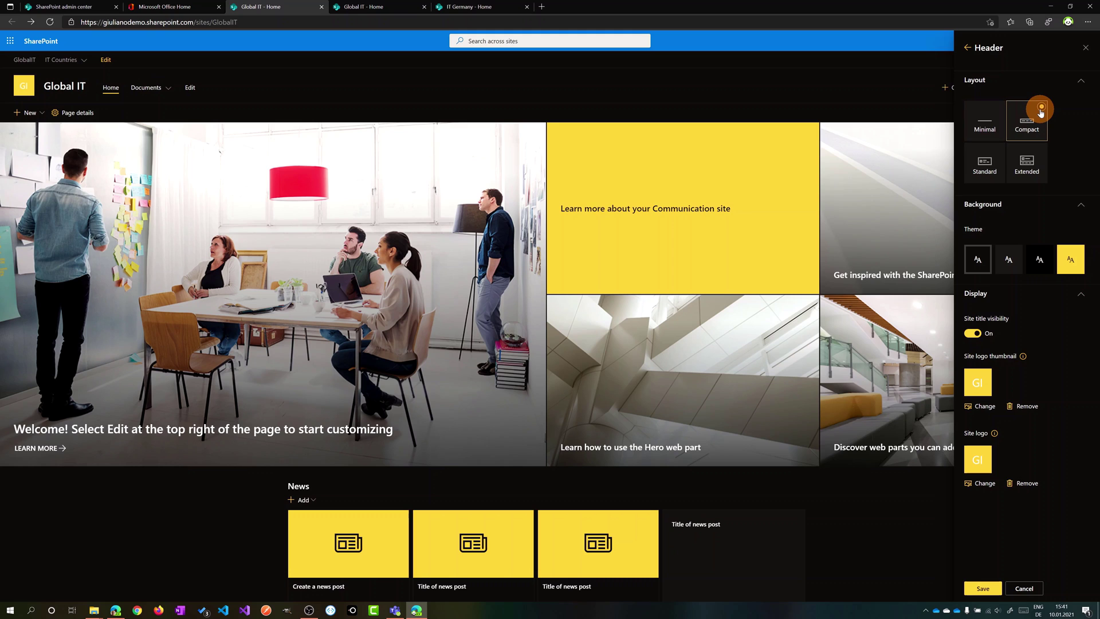
click(992, 156)
click(1042, 150)
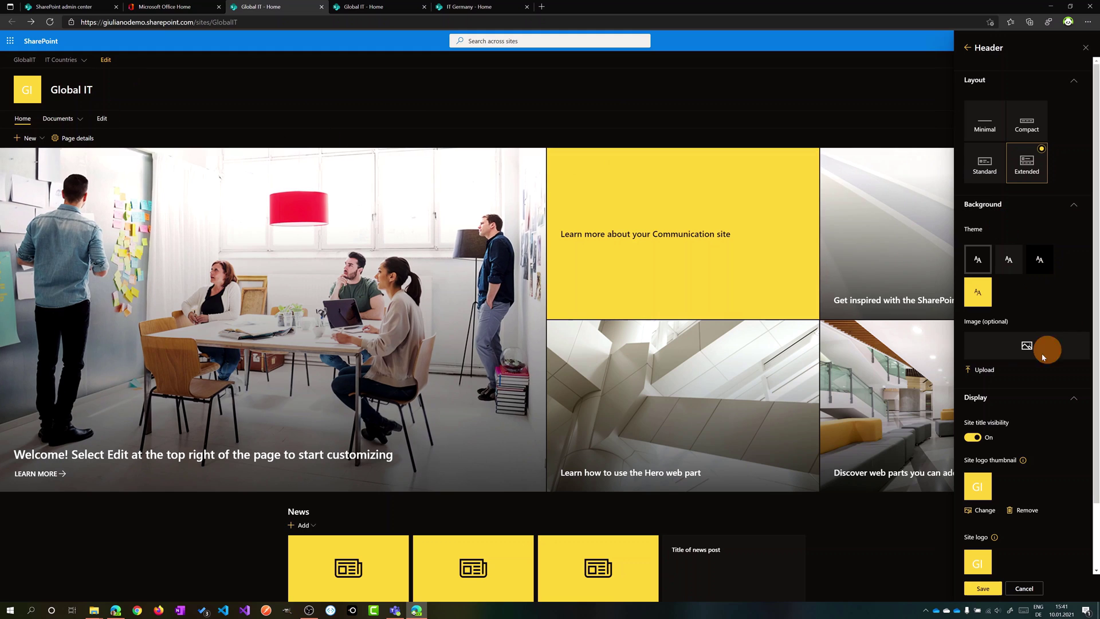
Upload welcome_to_the_beach-wallpaper-2560x1600.jpg as the header background and nudge its focal point.
click(980, 373)
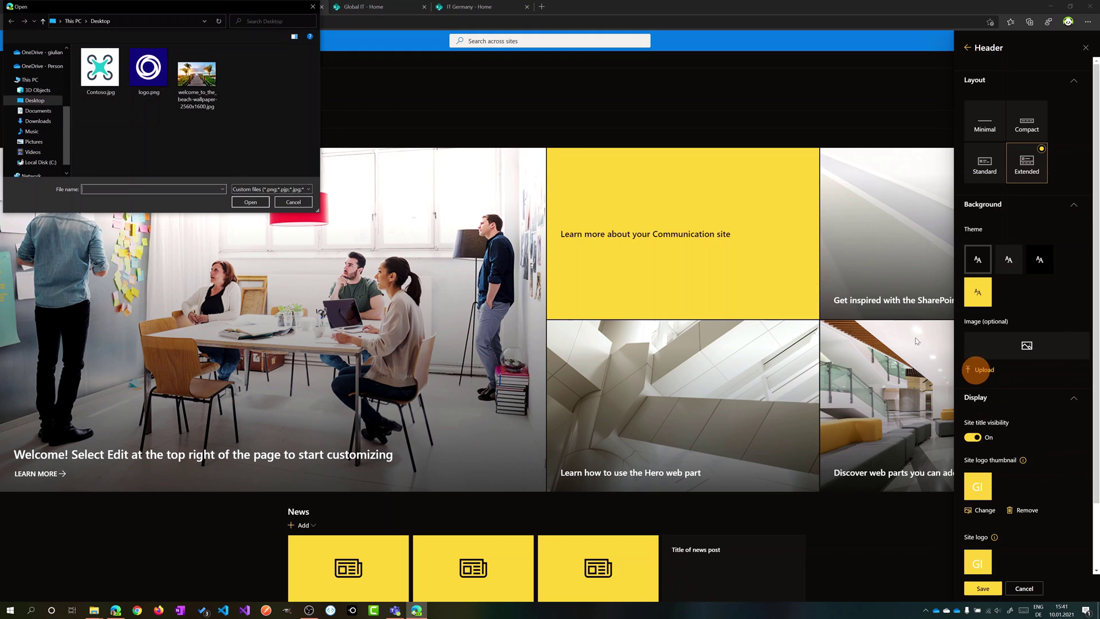
click(215, 117)
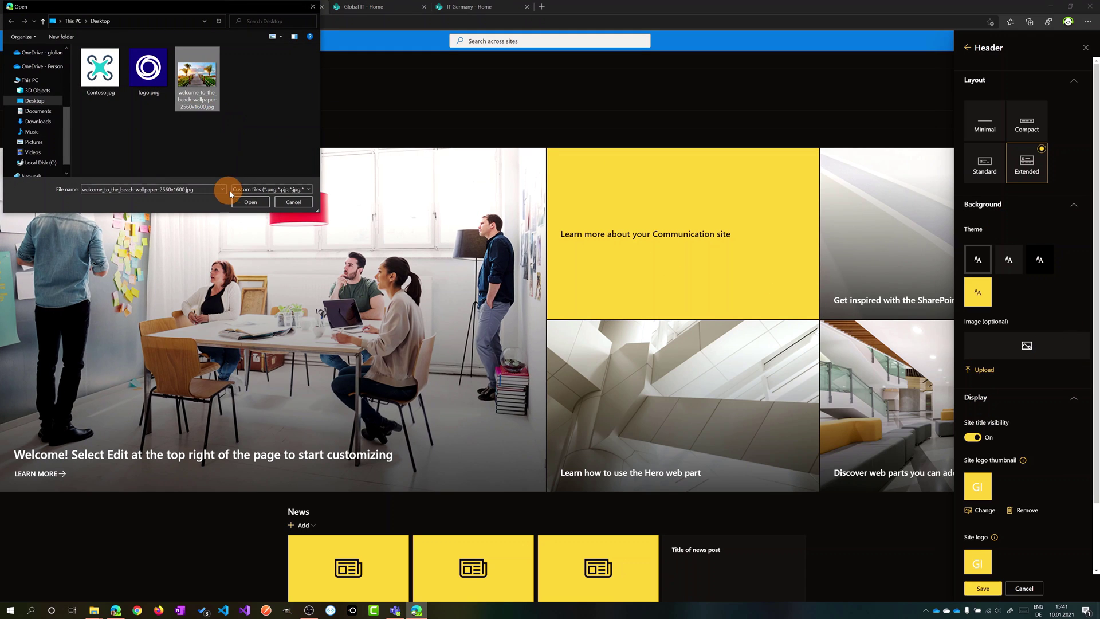
click(250, 202)
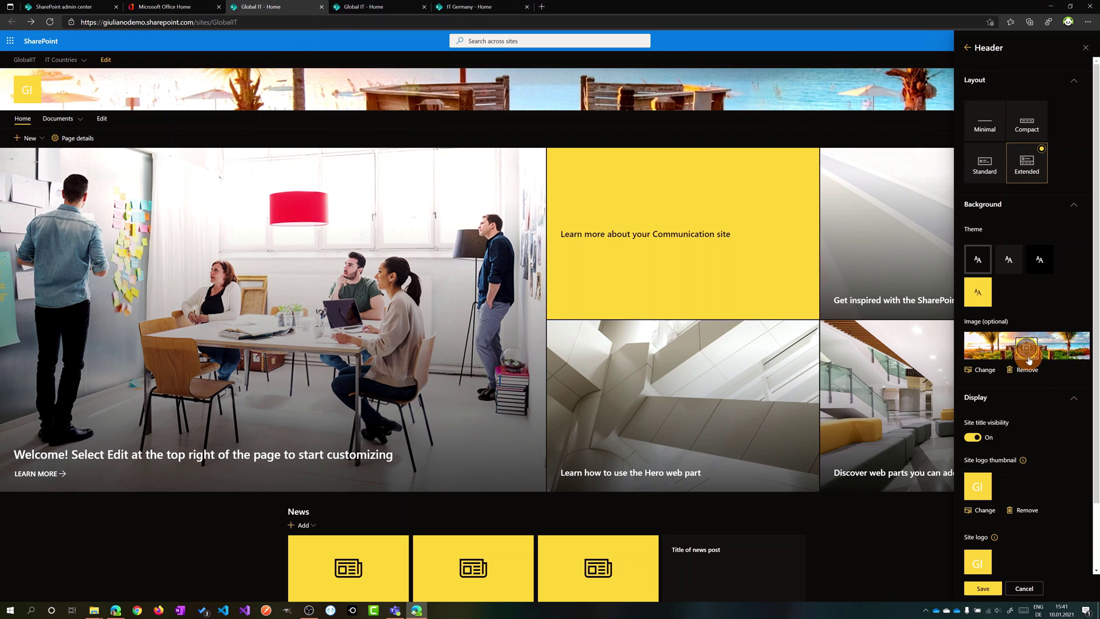
mouse_move(1029, 360)
mouse_down()
mouse_move(1028, 329)
mouse_move(1029, 372)
mouse_move(1028, 351)
mouse_up()
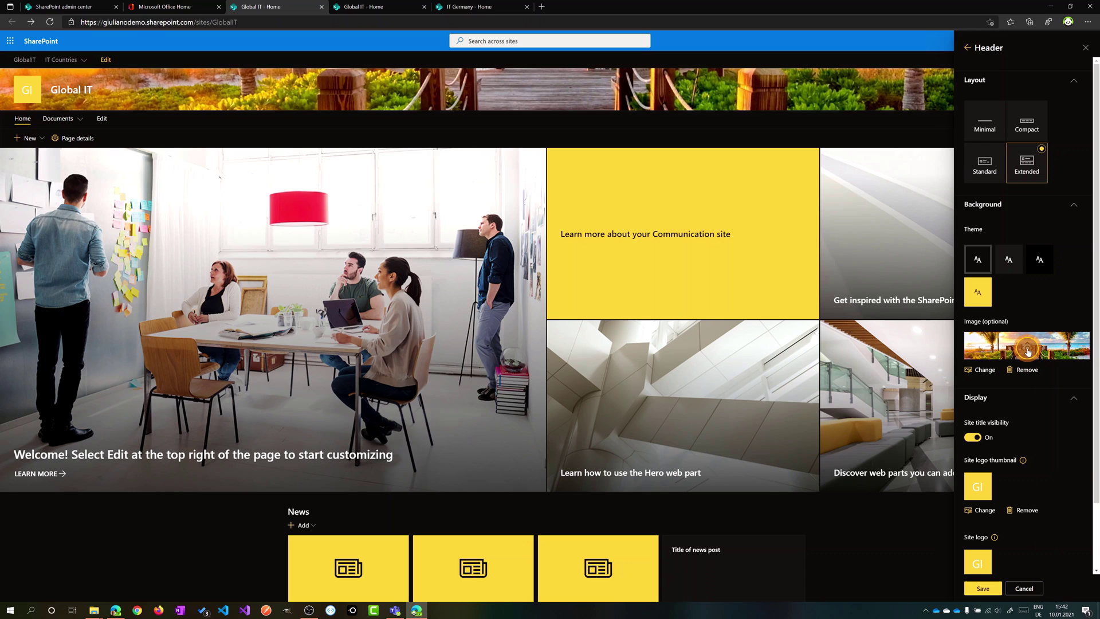
click(1002, 265)
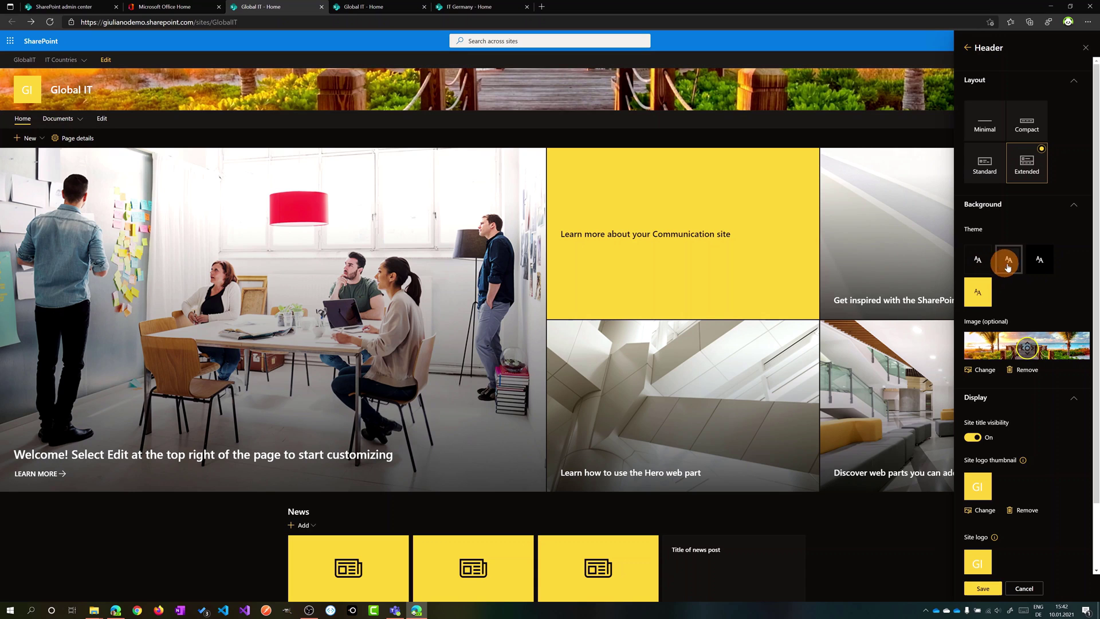
click(1032, 264)
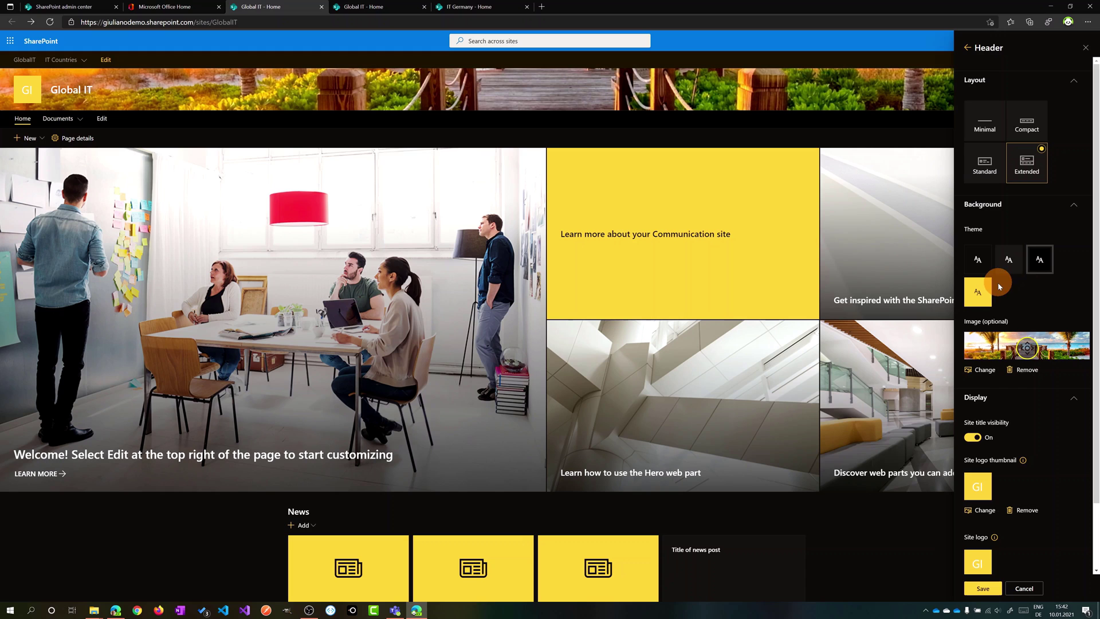
click(979, 293)
click(1007, 266)
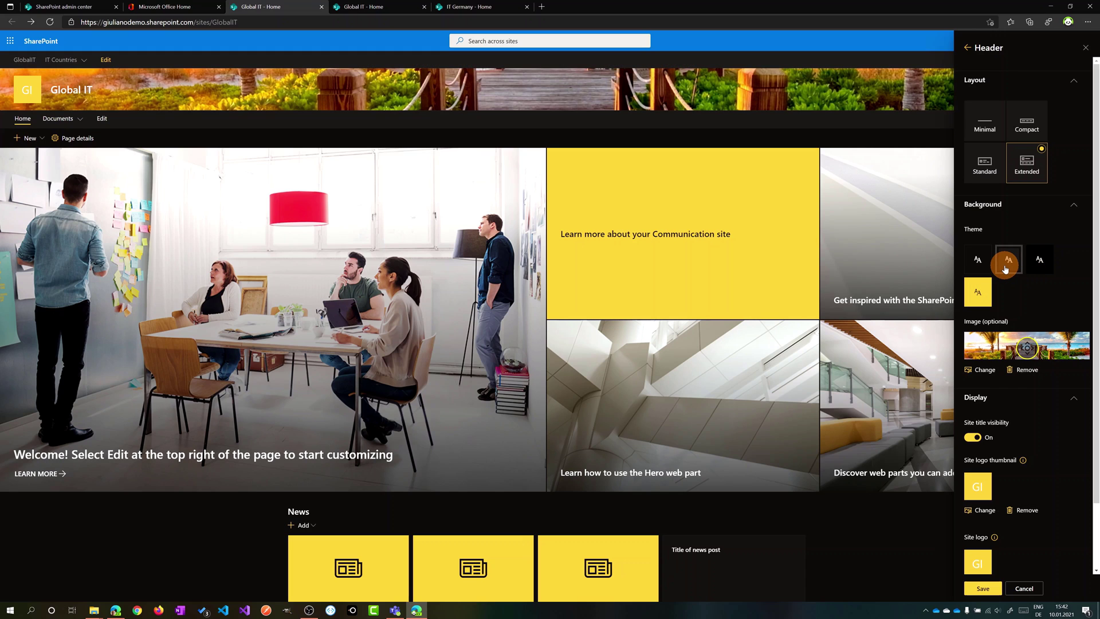
click(980, 258)
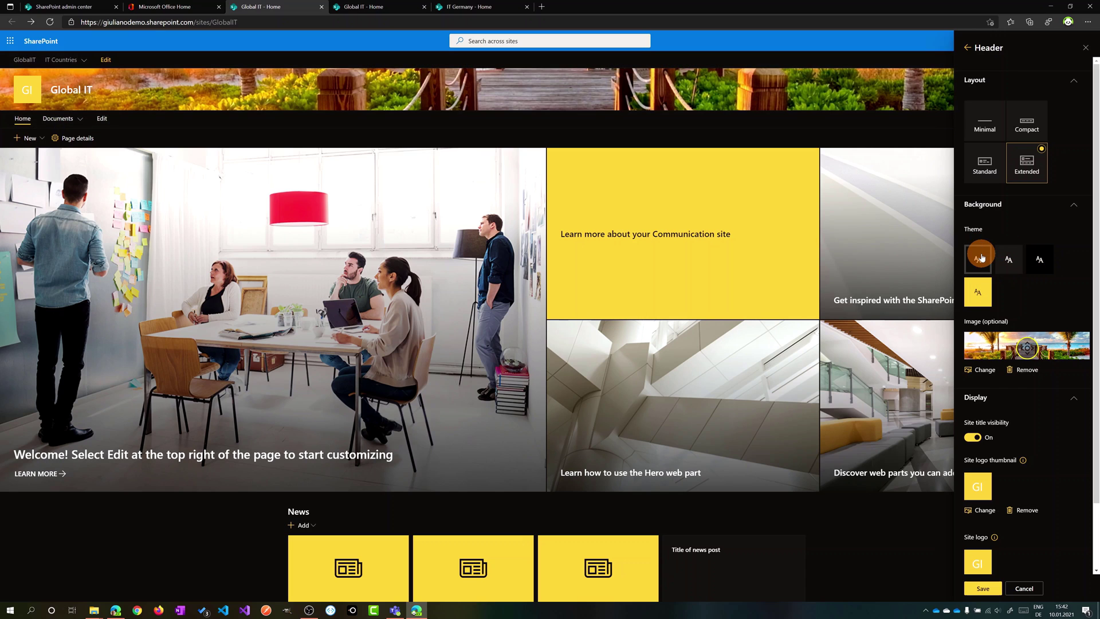
click(1010, 264)
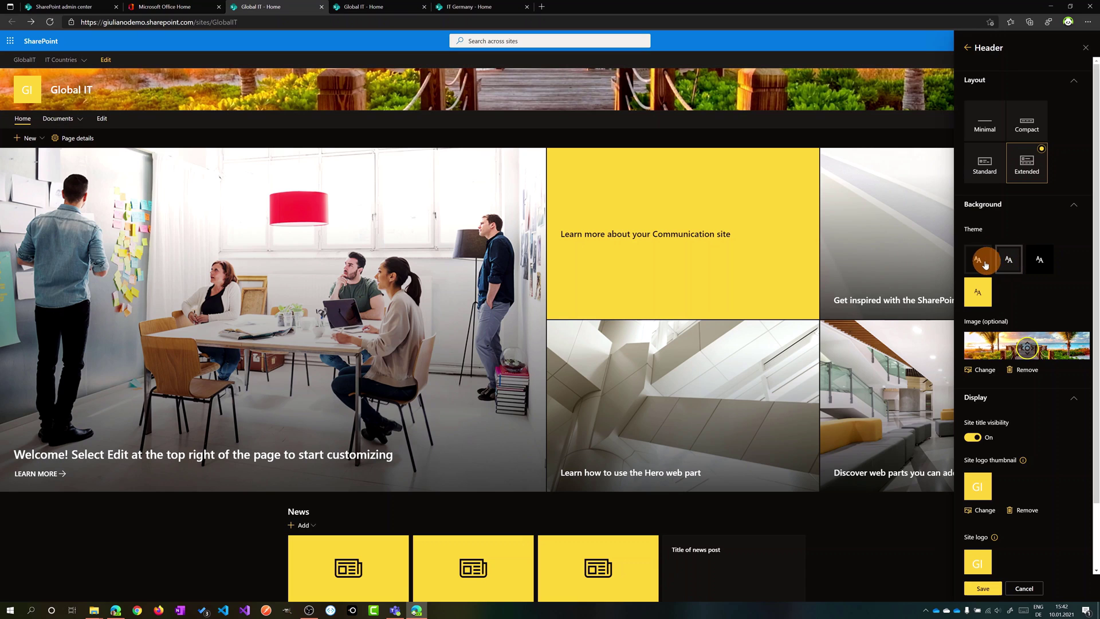
click(984, 262)
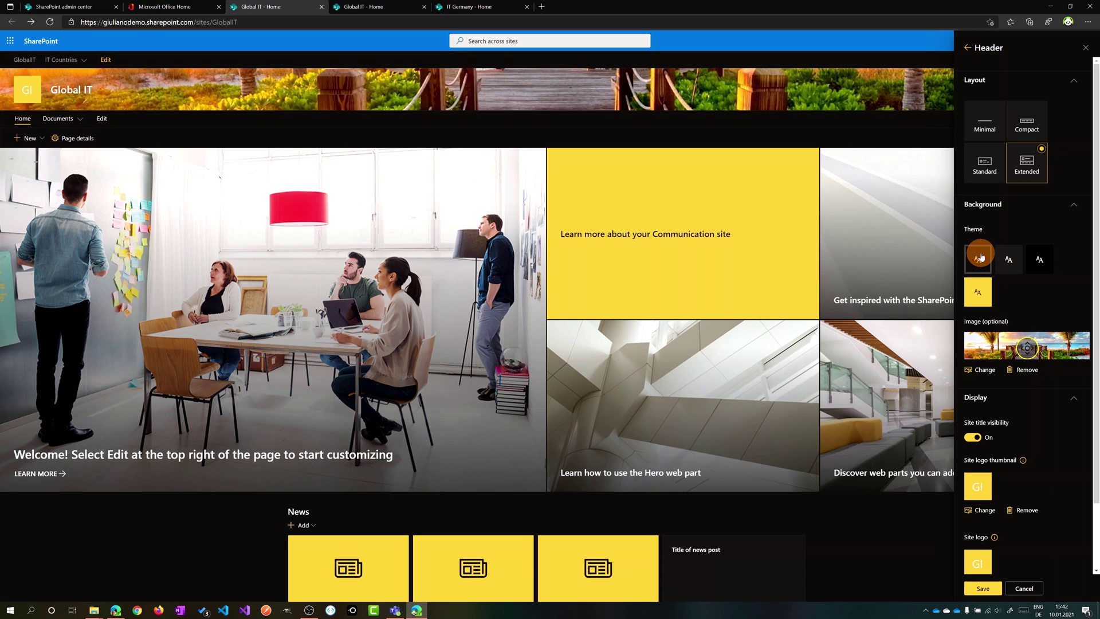
Show the site title in the header and use logo.png as the site logo thumbnail.
scroll(997, 404, down, 2)
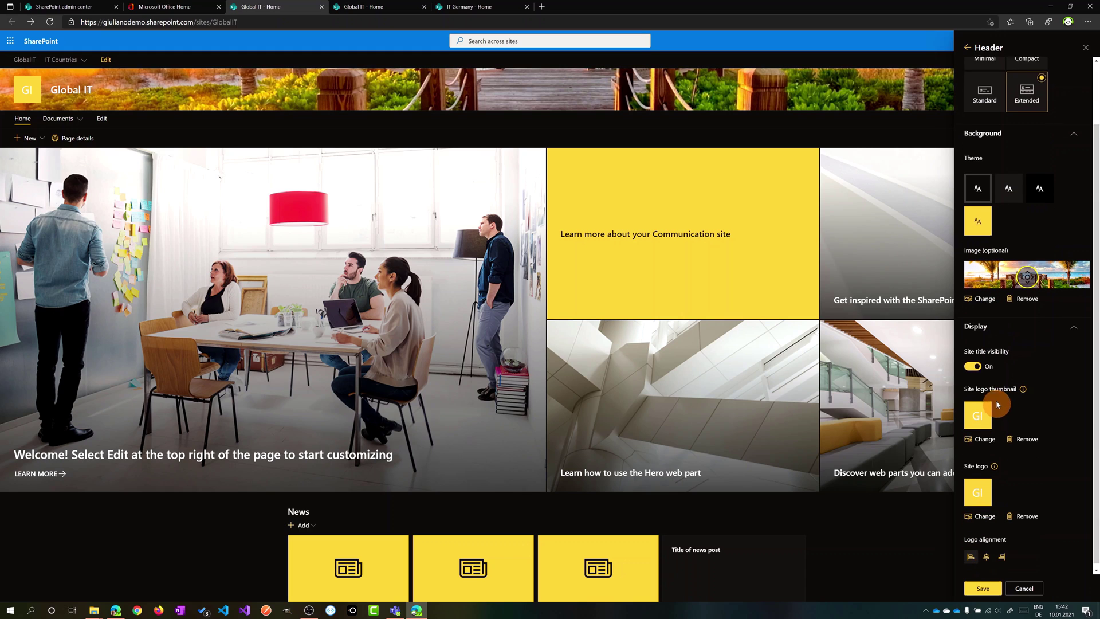
click(973, 362)
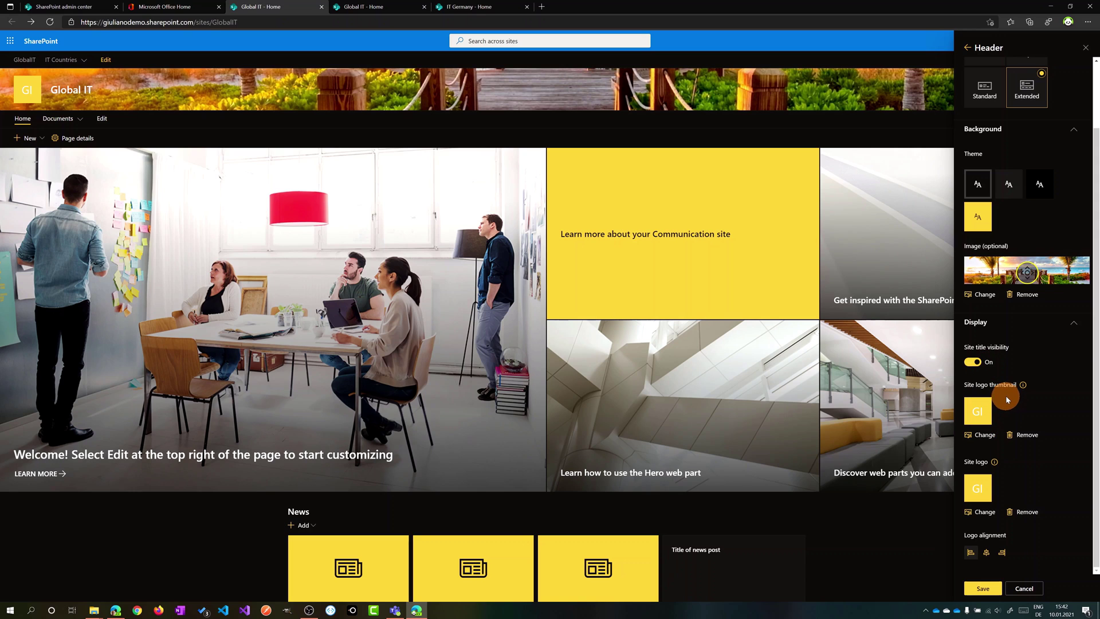
mouse_move(1022, 387)
click(983, 434)
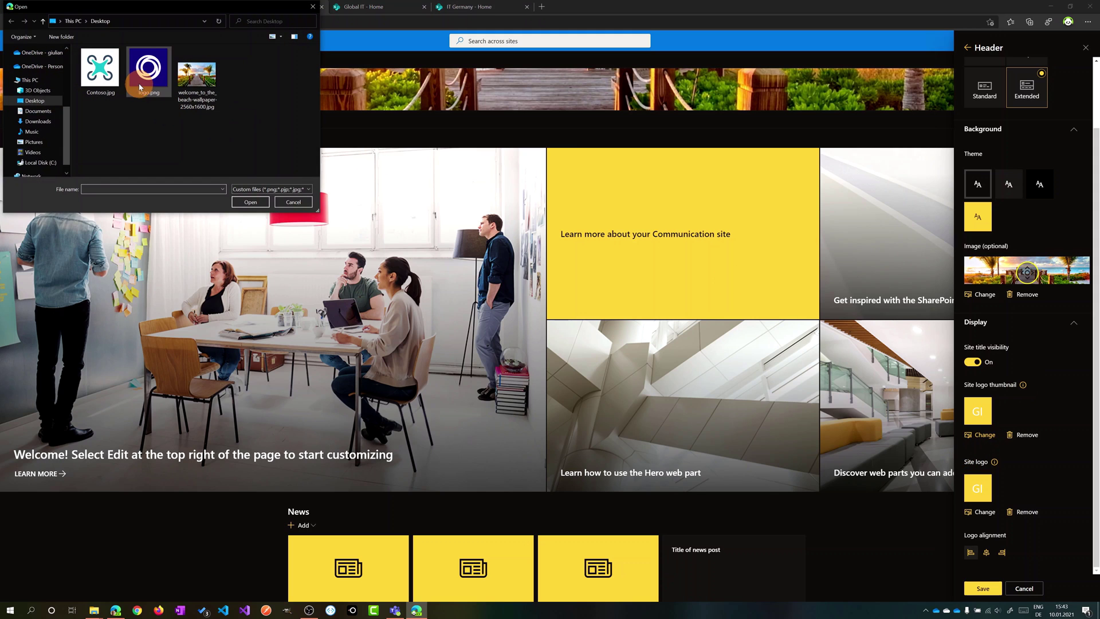
click(149, 70)
click(249, 204)
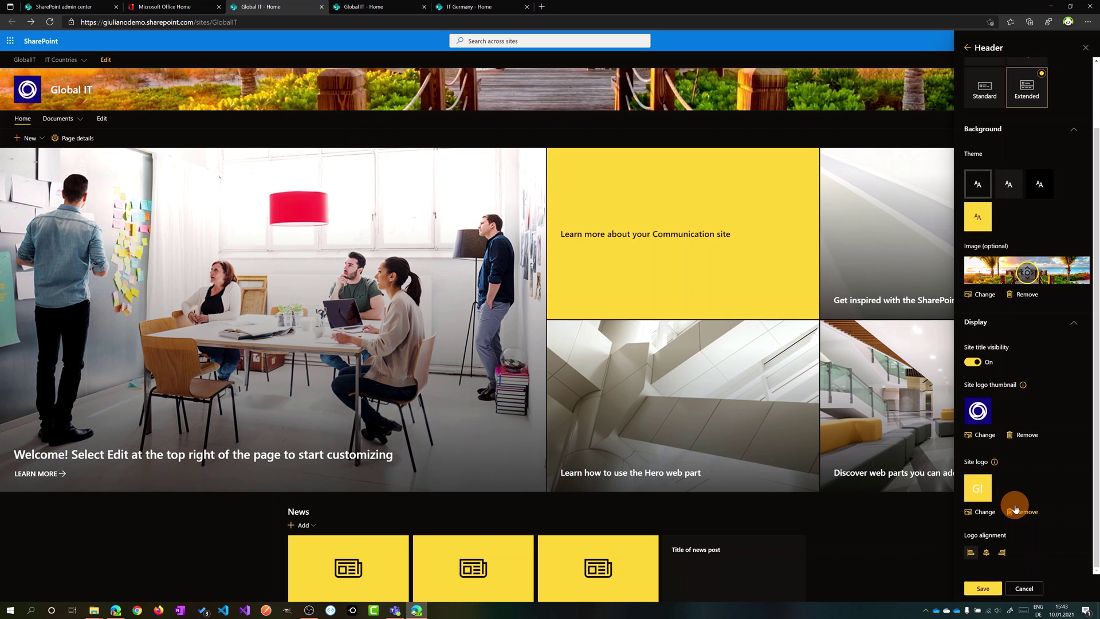
Set Contoso.jpg as the header logo, align it left, and save the header.
click(982, 511)
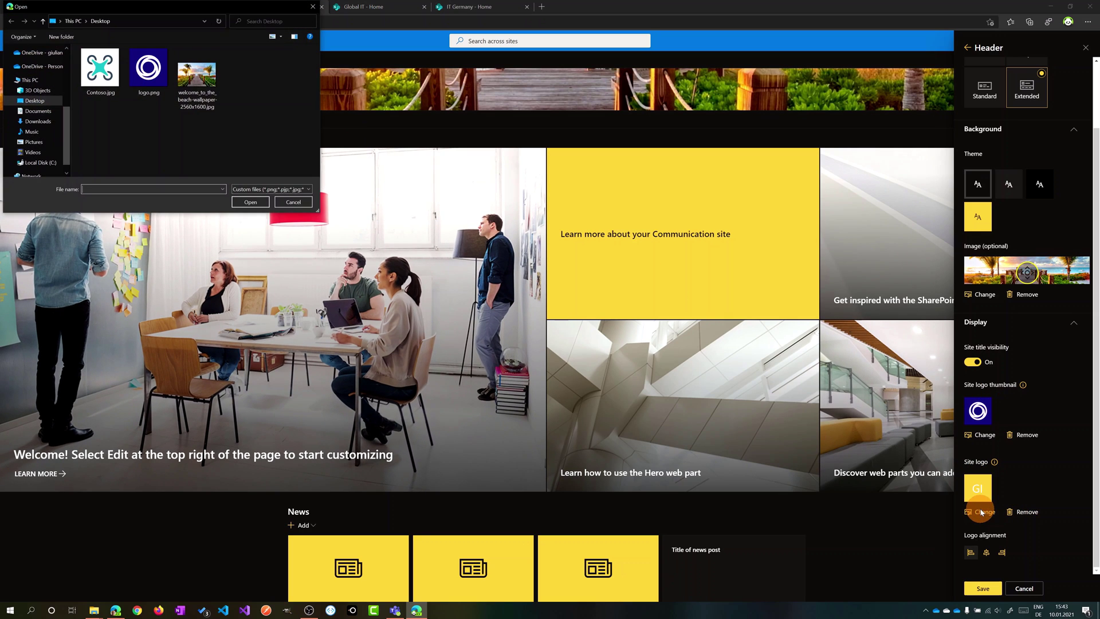
click(100, 72)
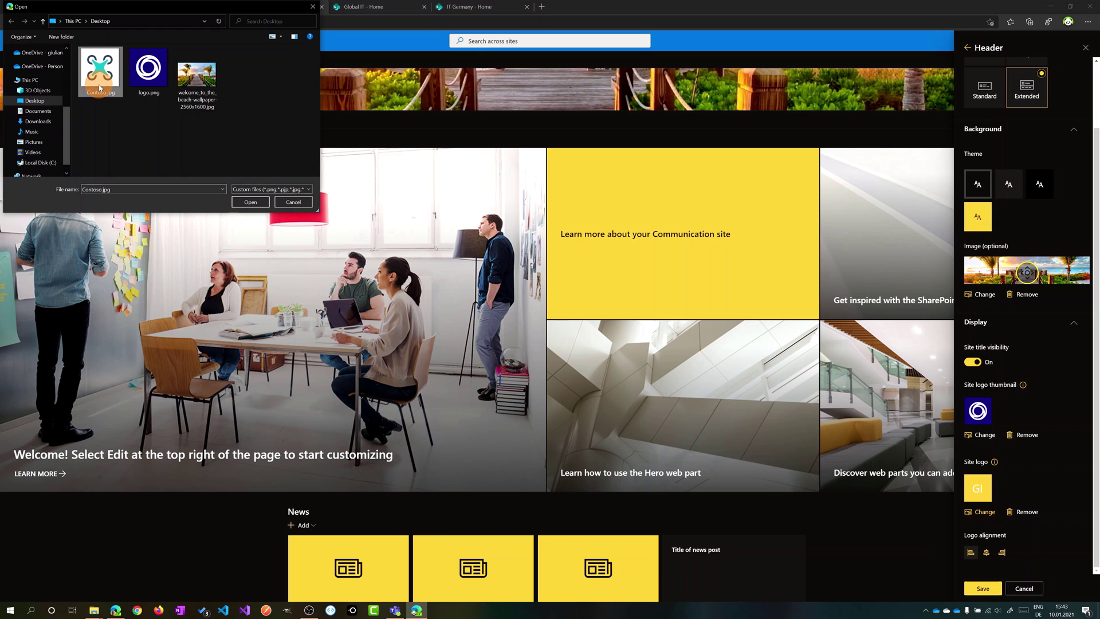
click(249, 202)
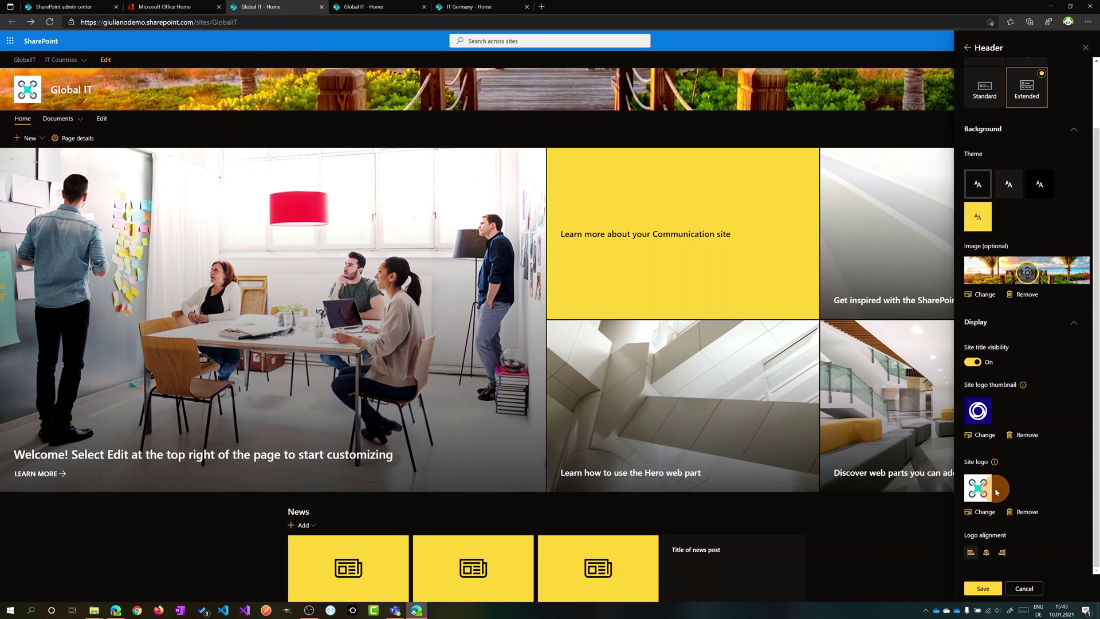
mouse_move(994, 467)
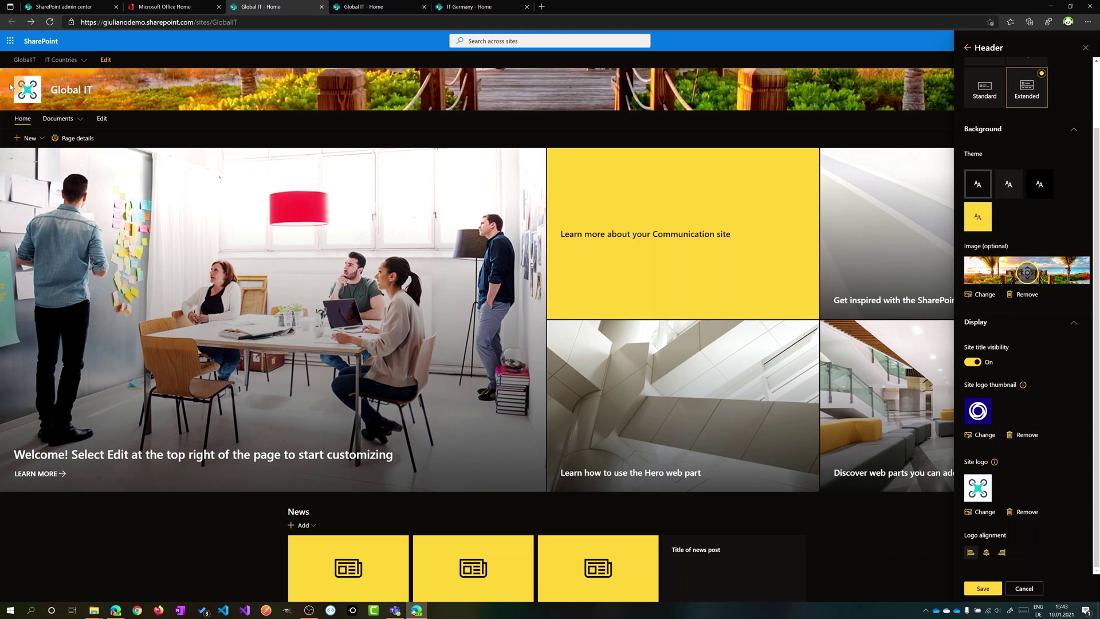
click(971, 551)
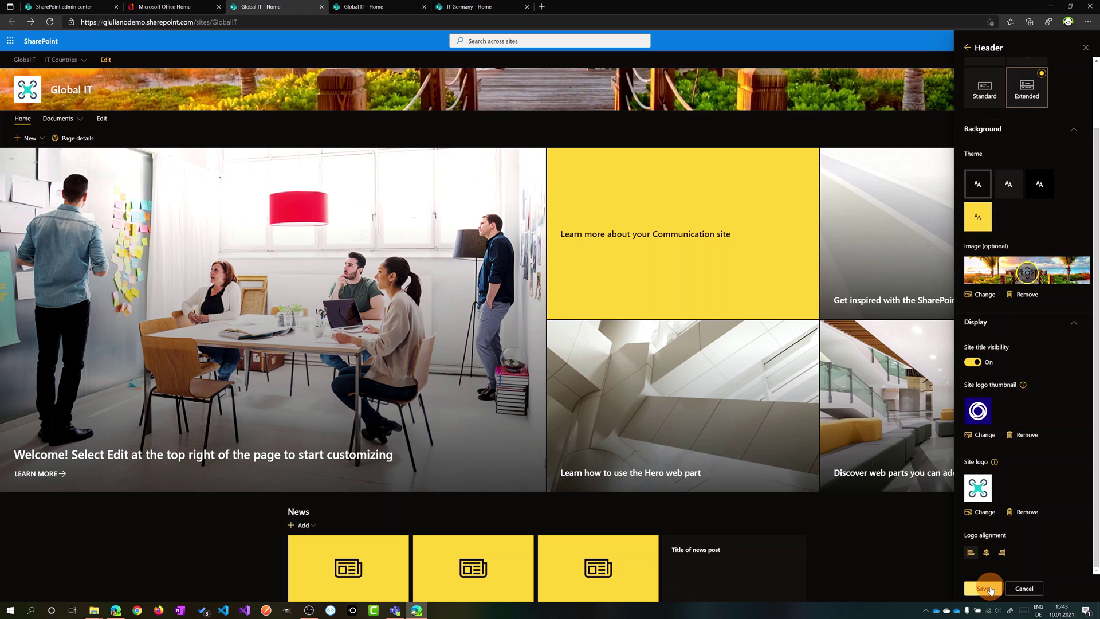
click(990, 589)
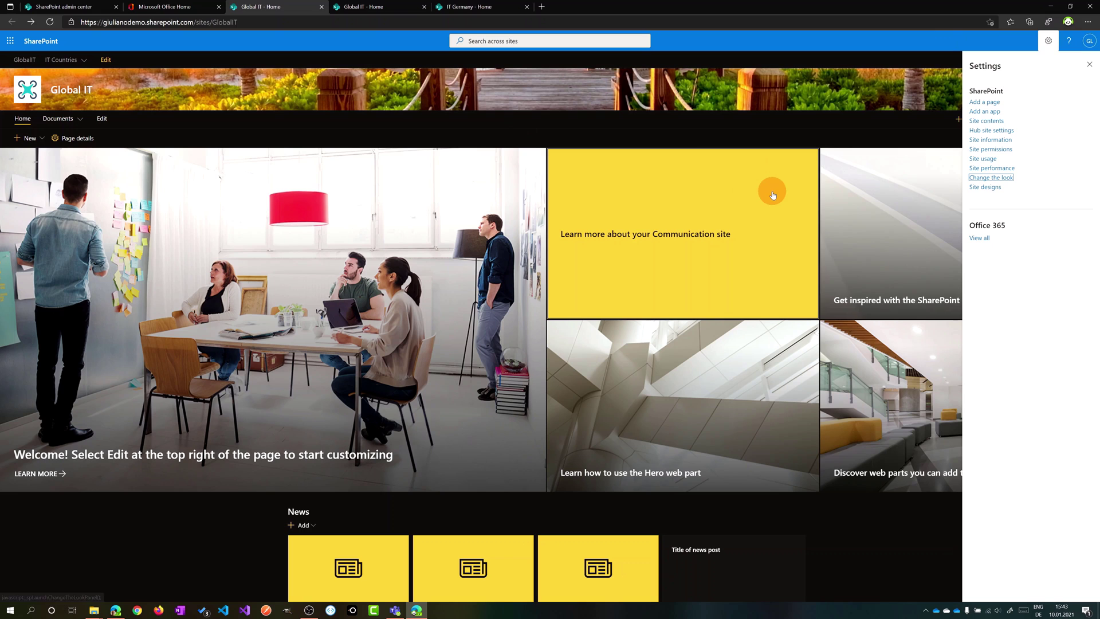
Rearrange Projects and Project Stamp in the navigation editor, then cancel without saving.
click(1088, 64)
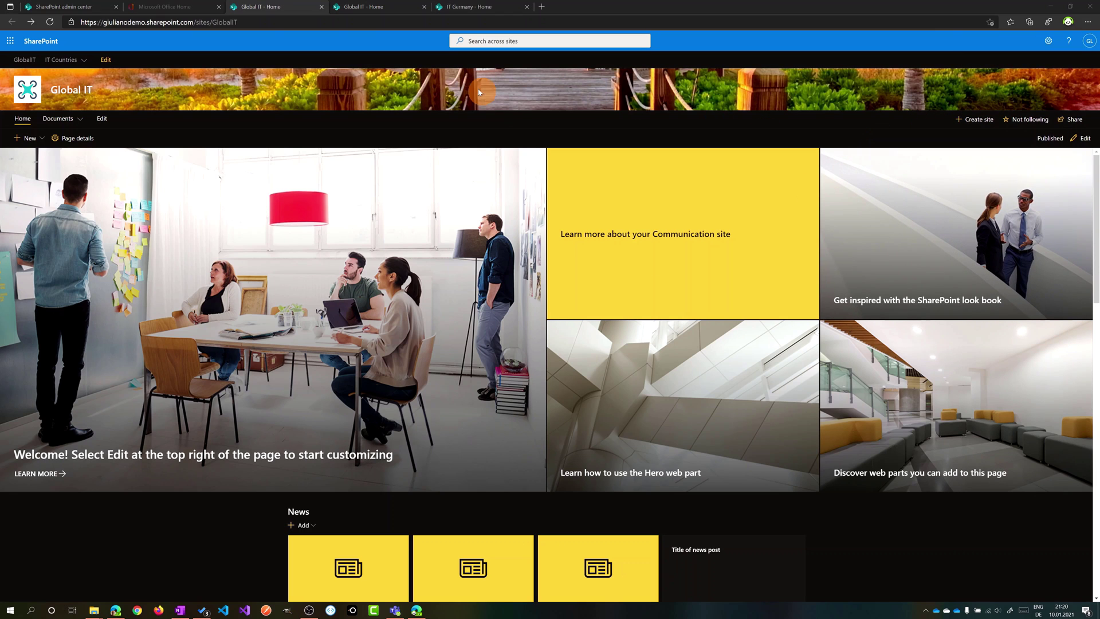
click(102, 119)
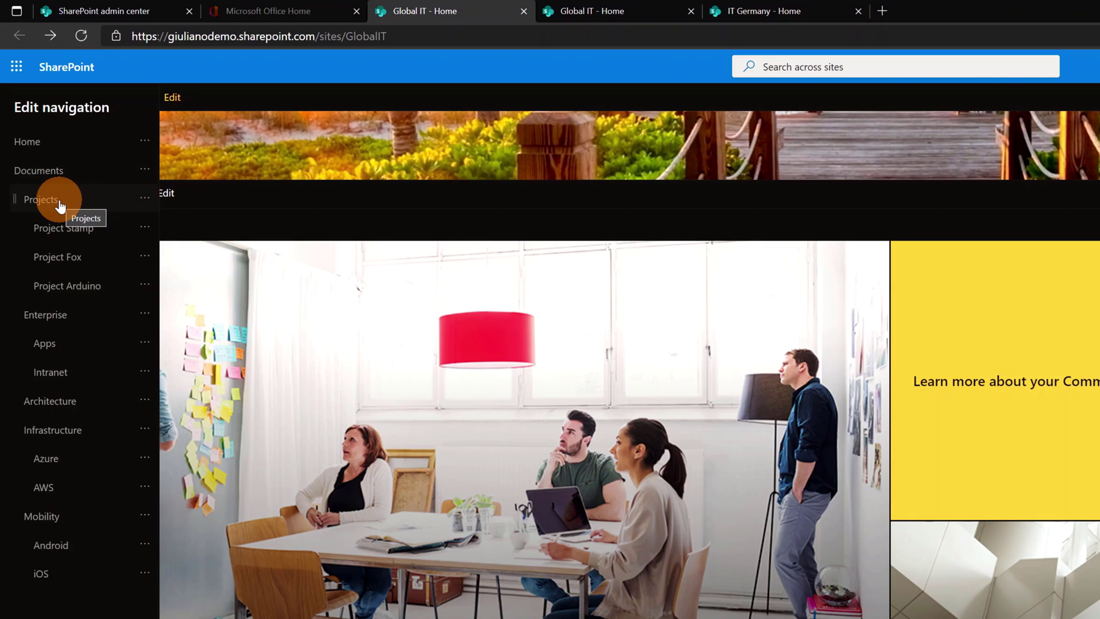
drag(60, 205, 74, 512)
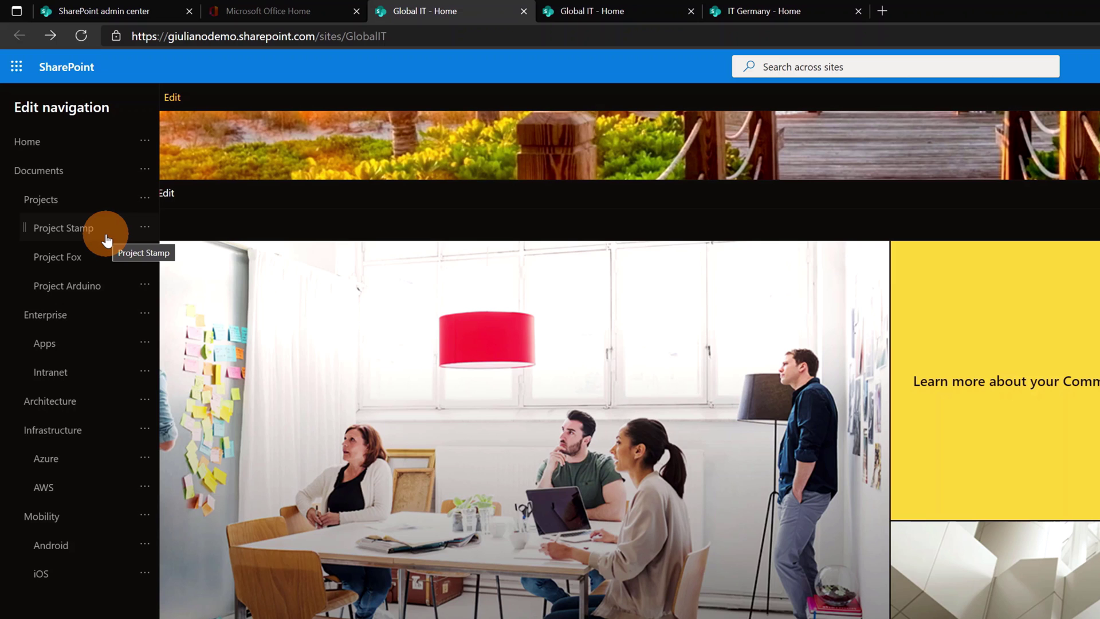
drag(107, 241, 109, 308)
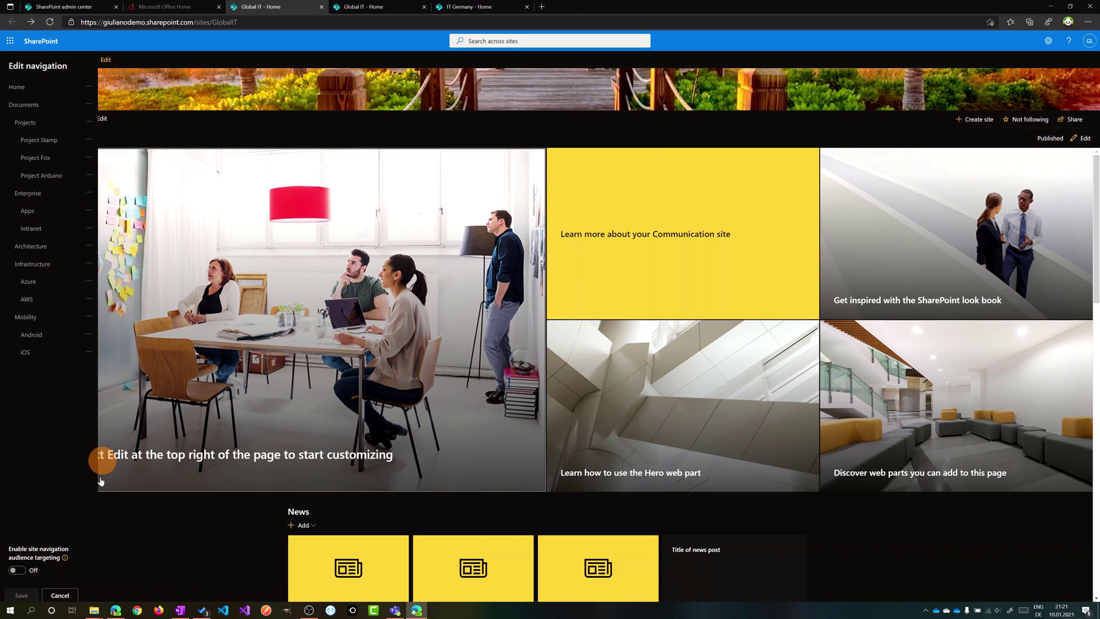
click(71, 595)
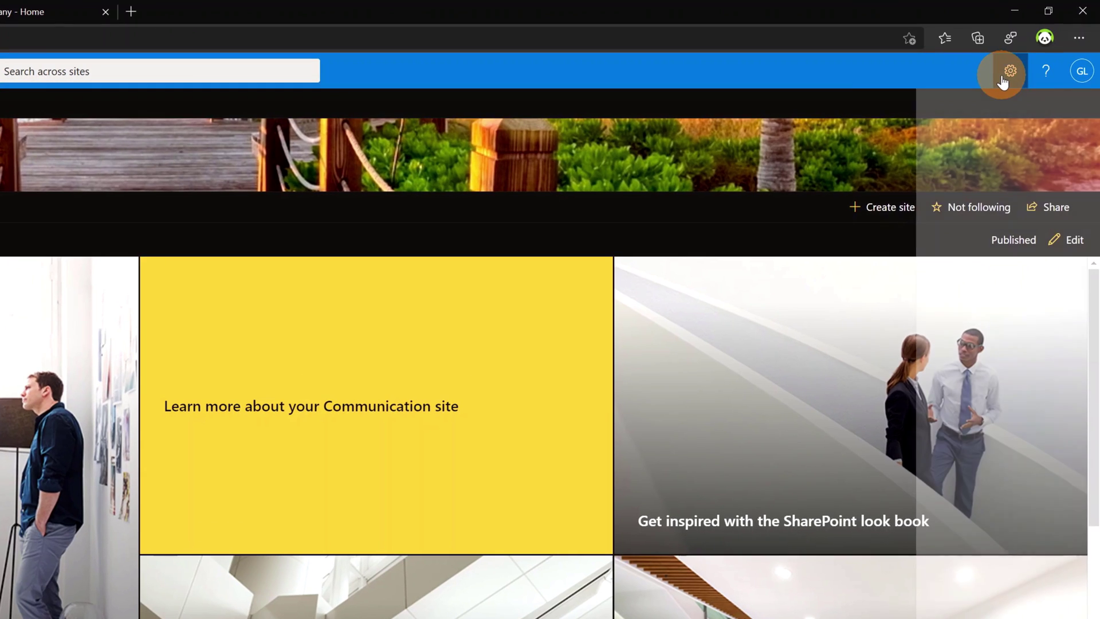
Open the Navigation options under Change the look and check the Documents mega menu.
click(1048, 41)
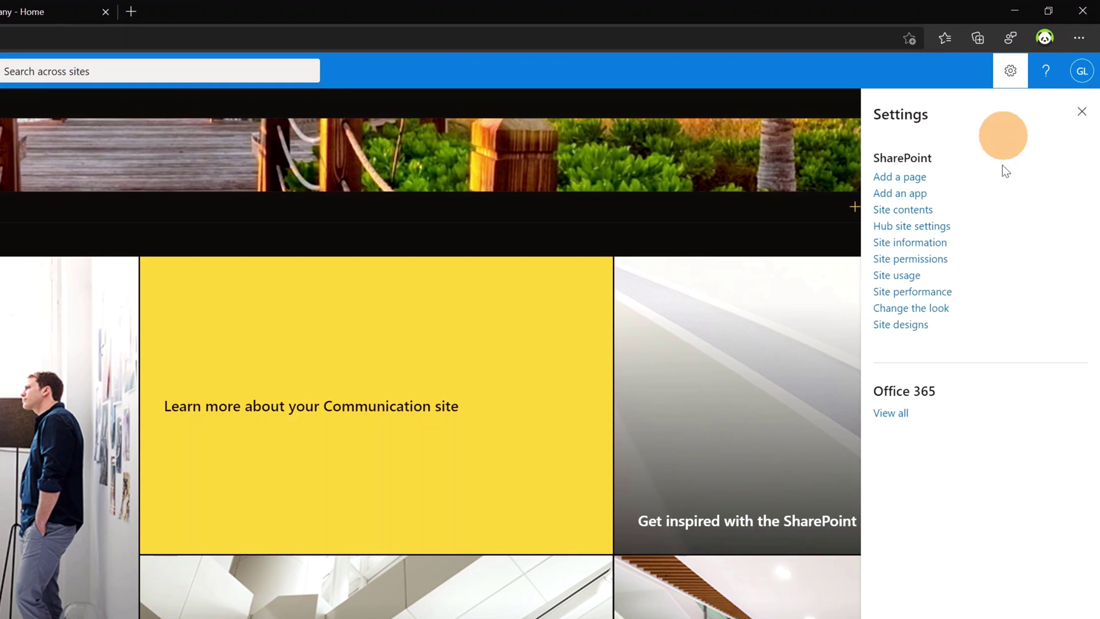
click(953, 308)
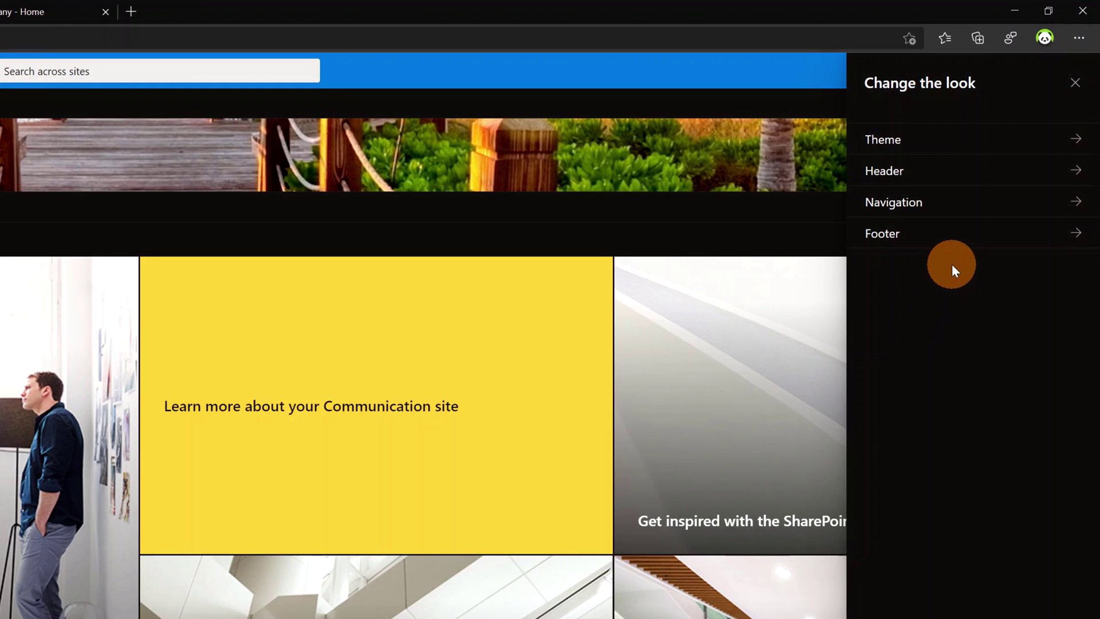
click(944, 211)
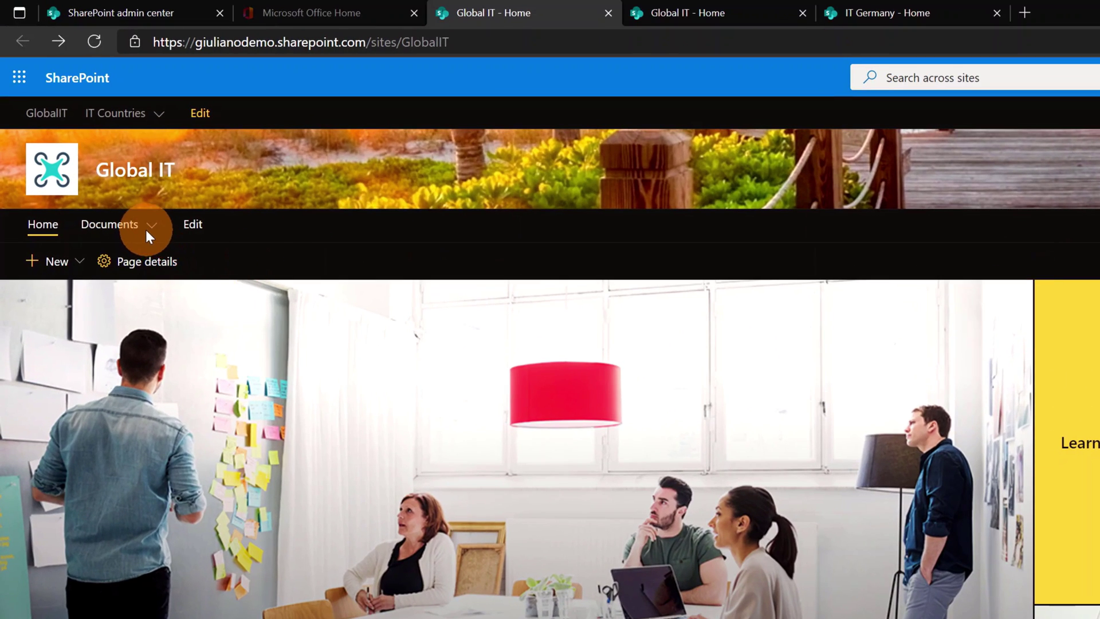
click(147, 230)
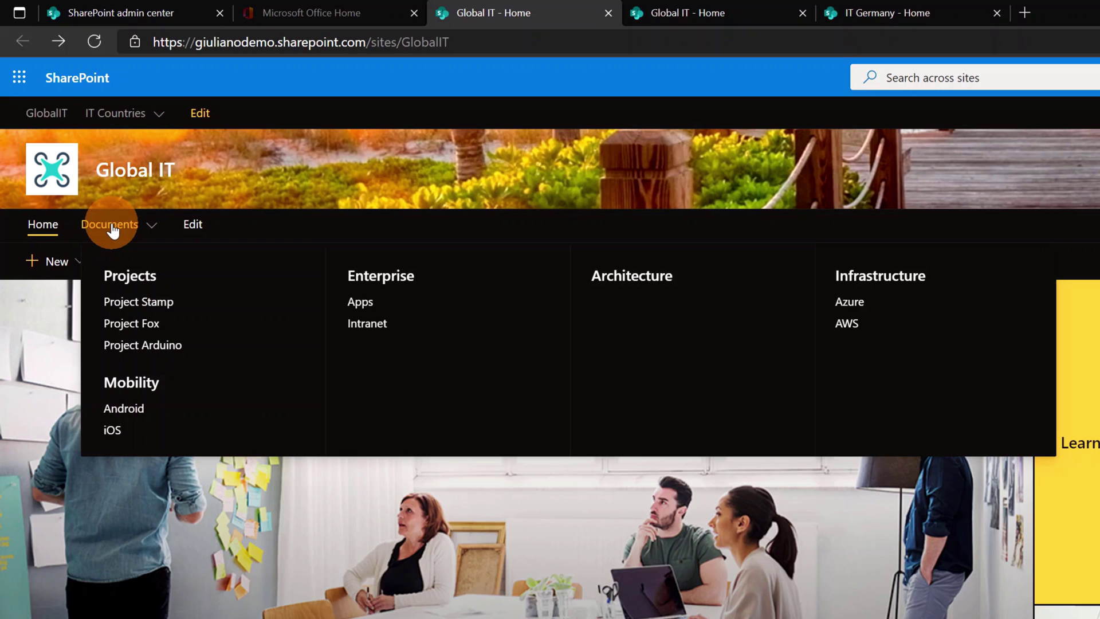
click(113, 230)
click(102, 232)
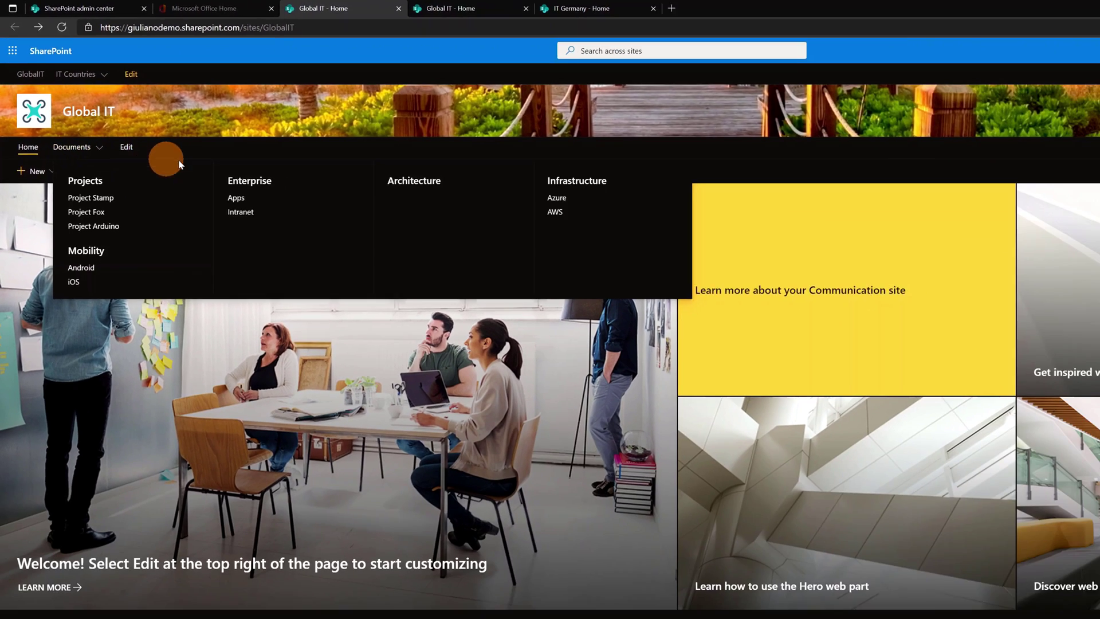
Switch the site navigation to the Cascading menu style and save.
click(193, 224)
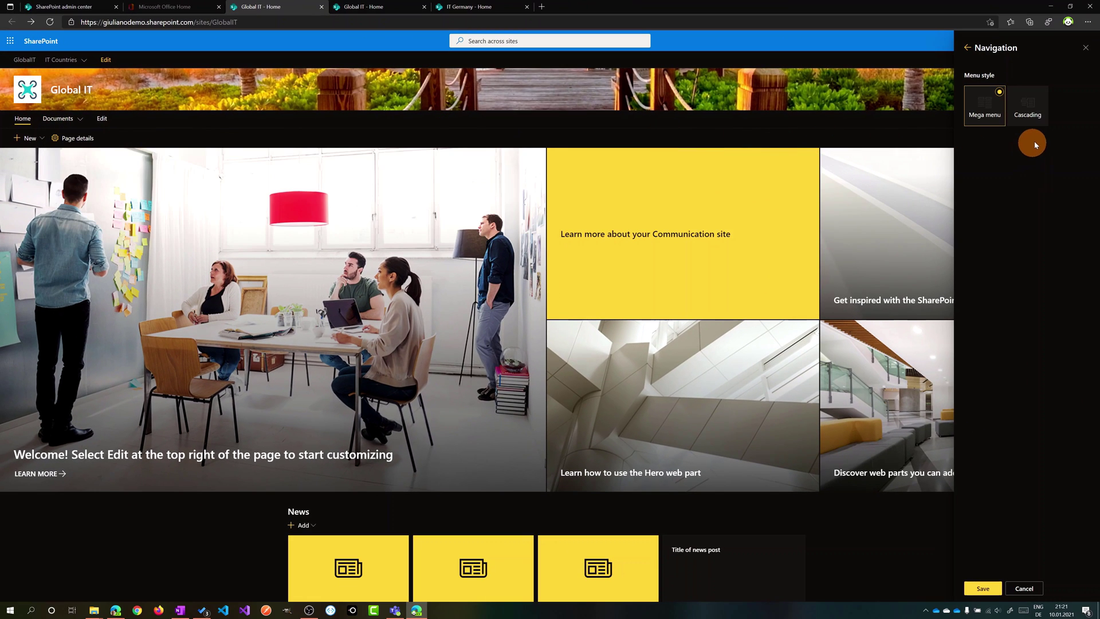
click(1043, 98)
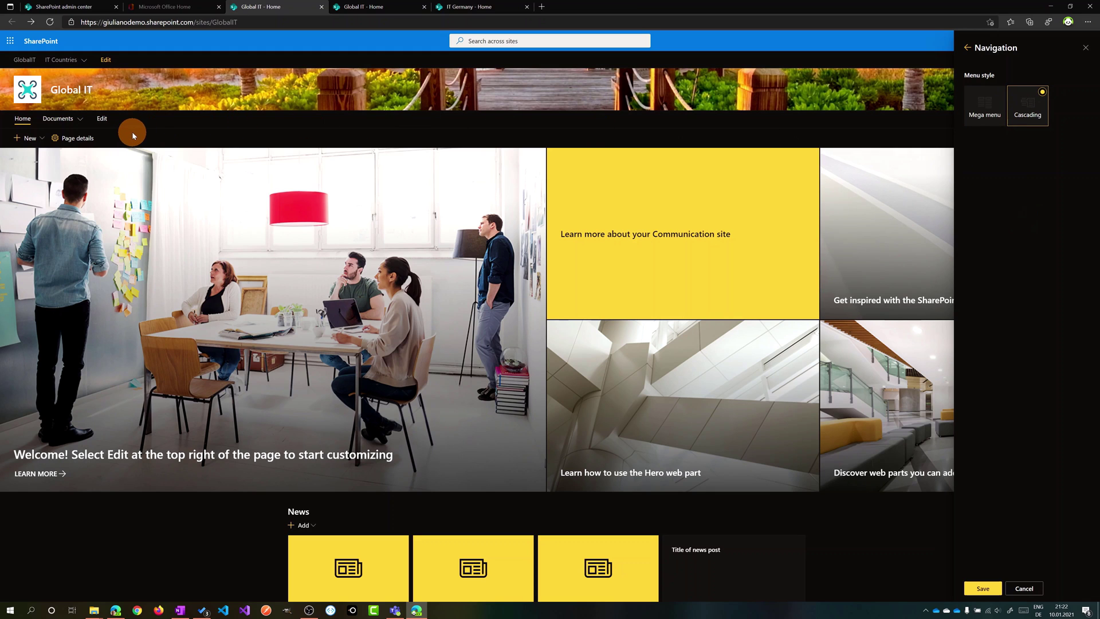
click(983, 589)
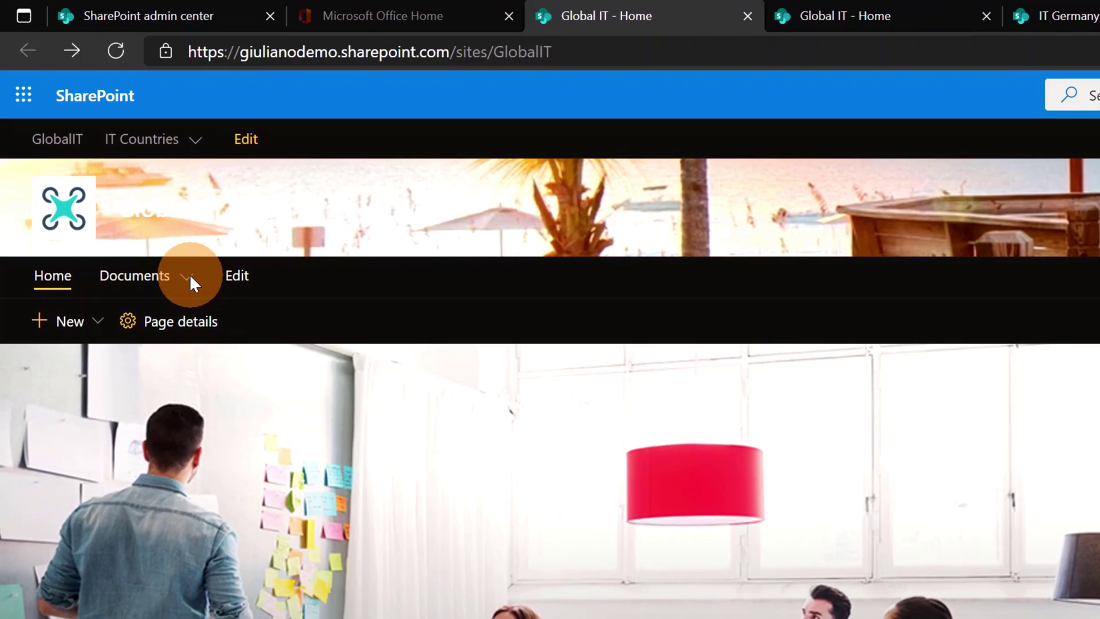
Check the cascading Documents > Projects submenu, then revert navigation to Mega menu and save.
click(80, 120)
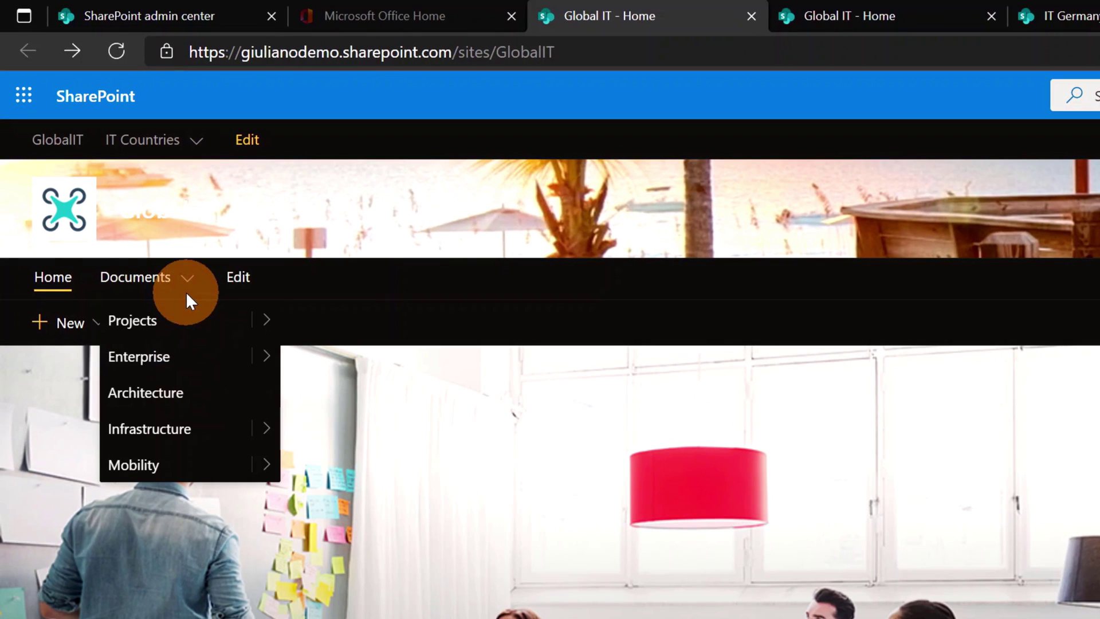
click(267, 321)
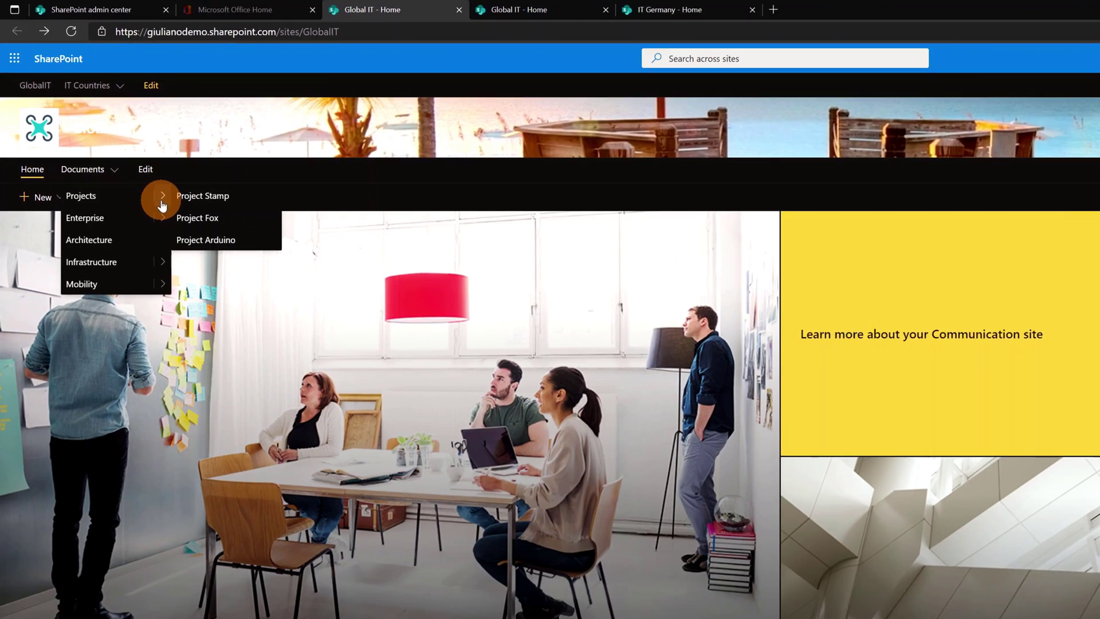
click(1049, 41)
click(997, 176)
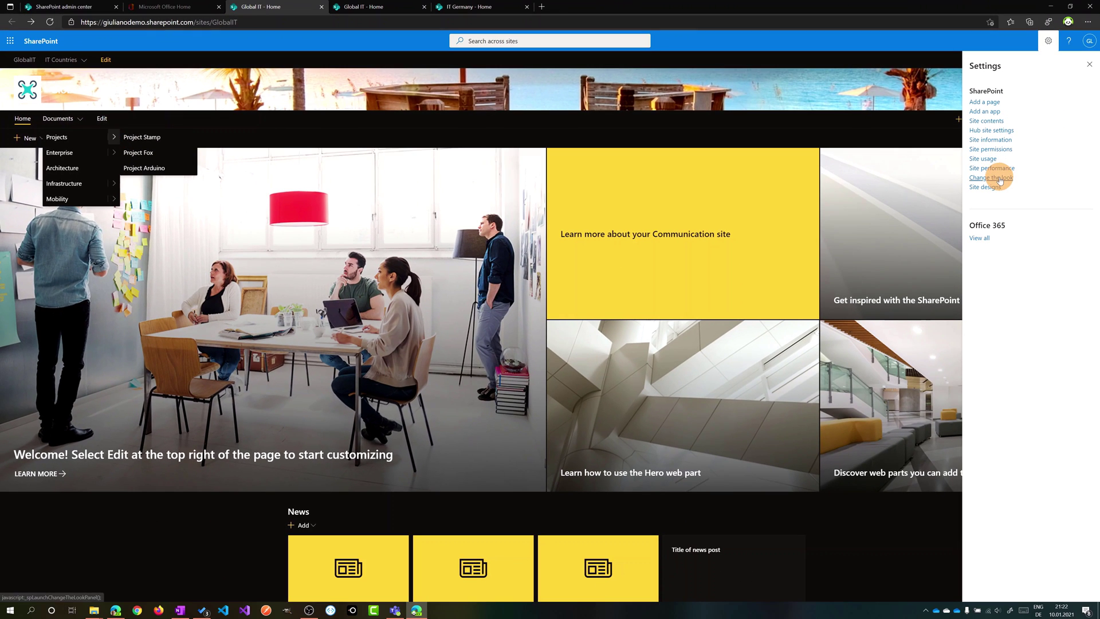
click(997, 120)
click(997, 125)
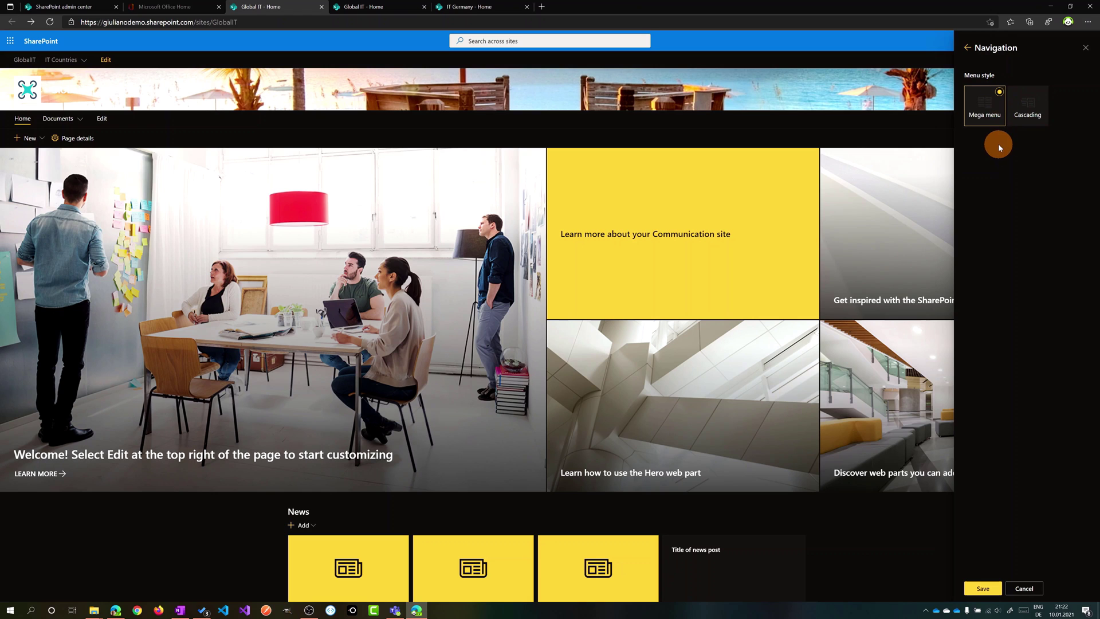
click(983, 588)
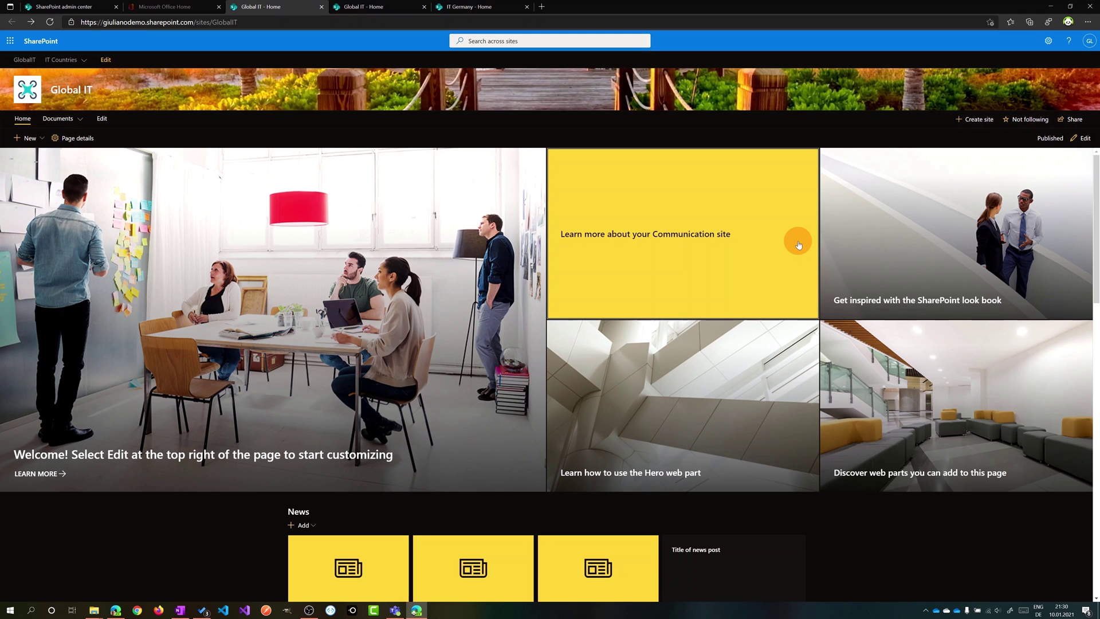
Inspect the Our Mission footer link's settings and cancel footer editing without changes.
scroll(798, 244, down, 8)
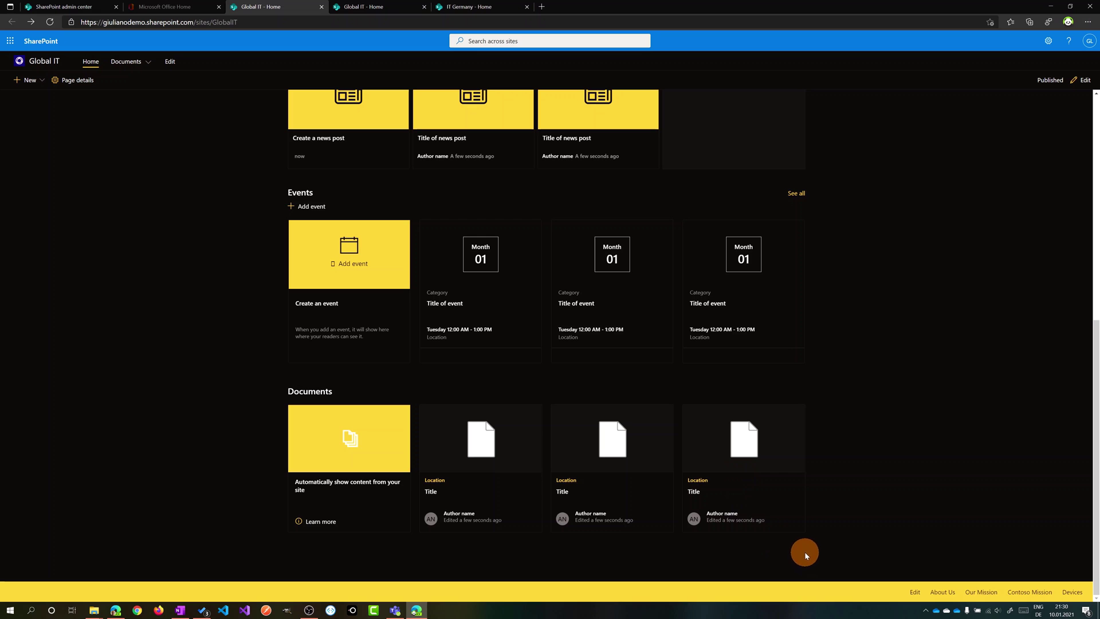
click(915, 593)
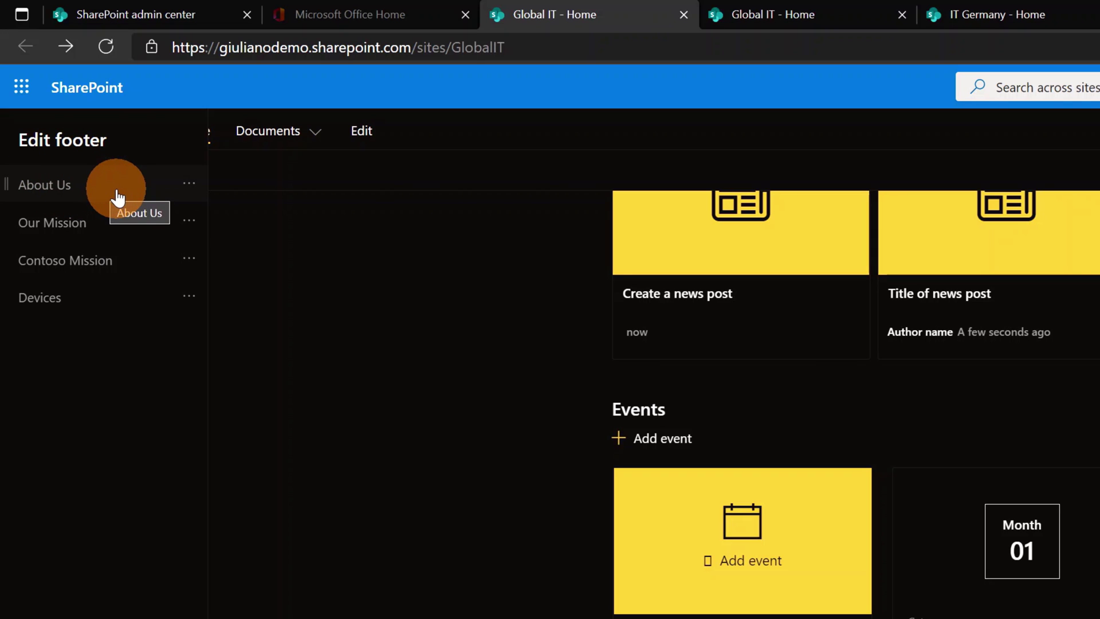
click(86, 224)
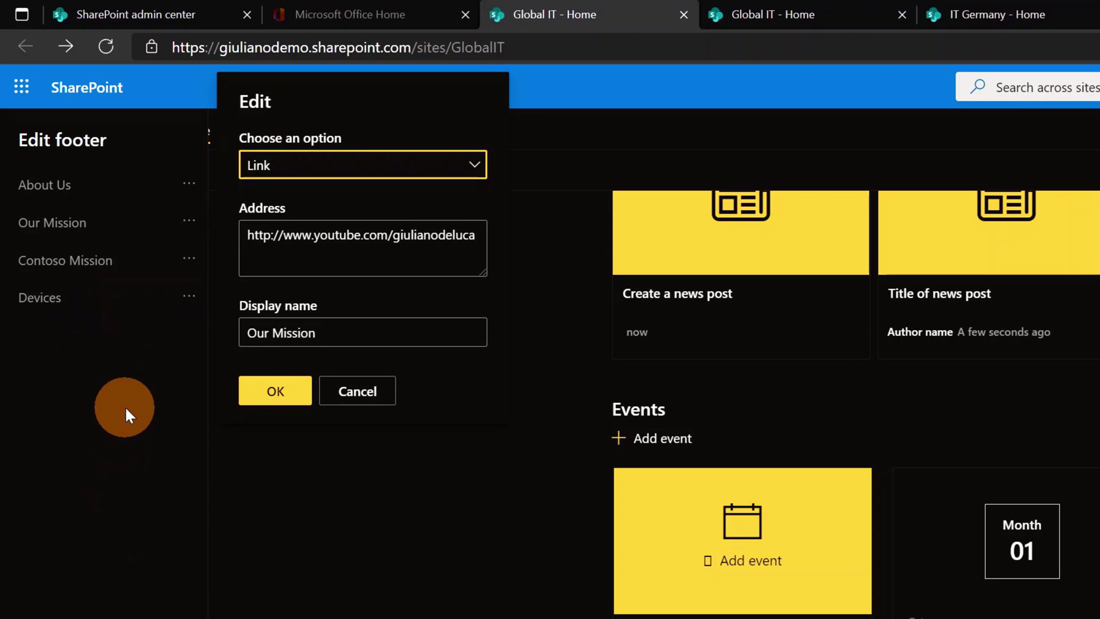
click(358, 392)
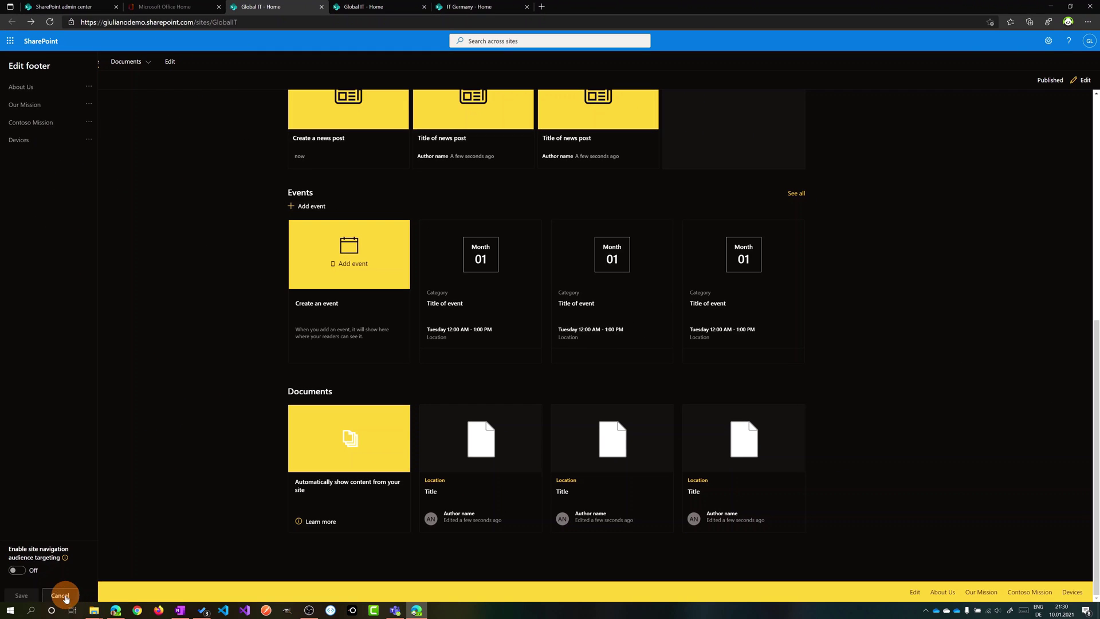
click(59, 596)
click(1048, 41)
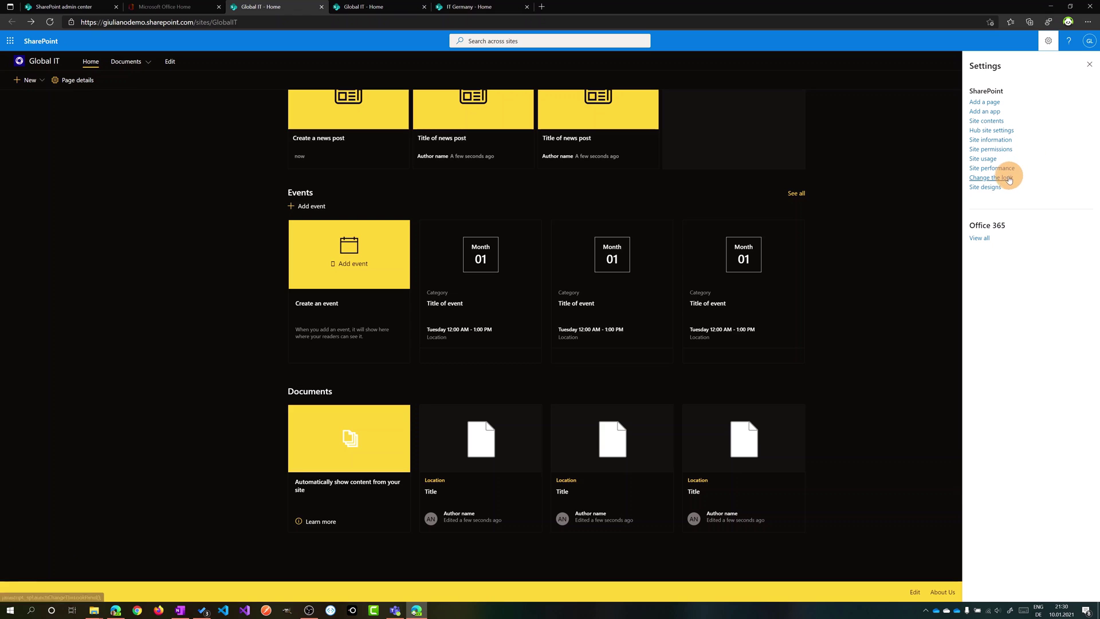
Toggle the footer off and back on, choose the Extended layout, and save.
click(1008, 178)
click(1000, 135)
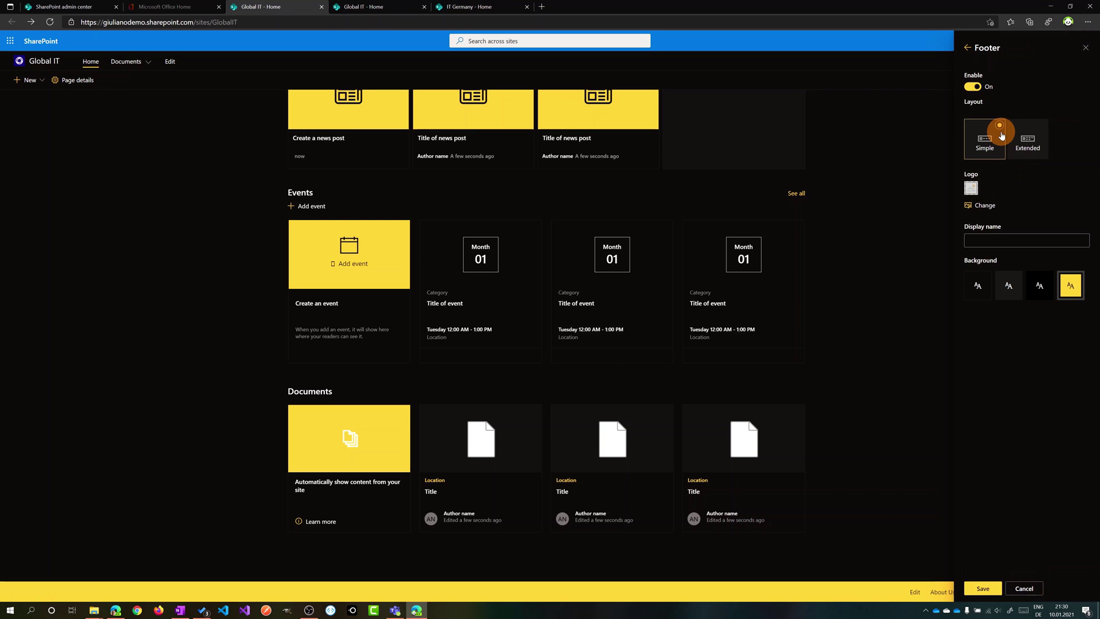
click(972, 87)
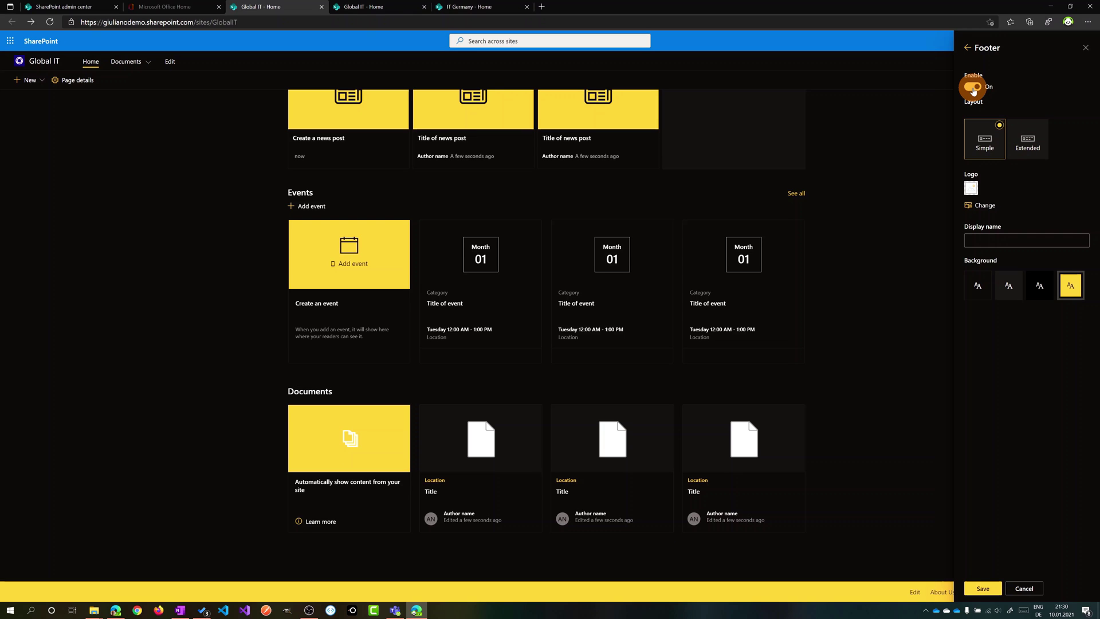
click(973, 87)
click(972, 87)
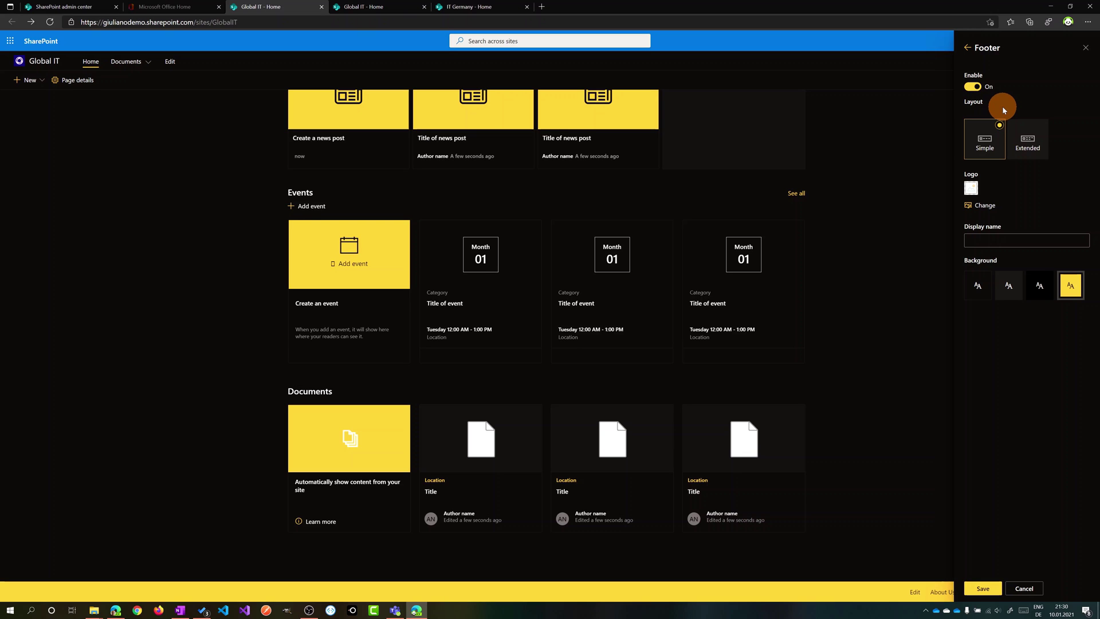
click(1028, 136)
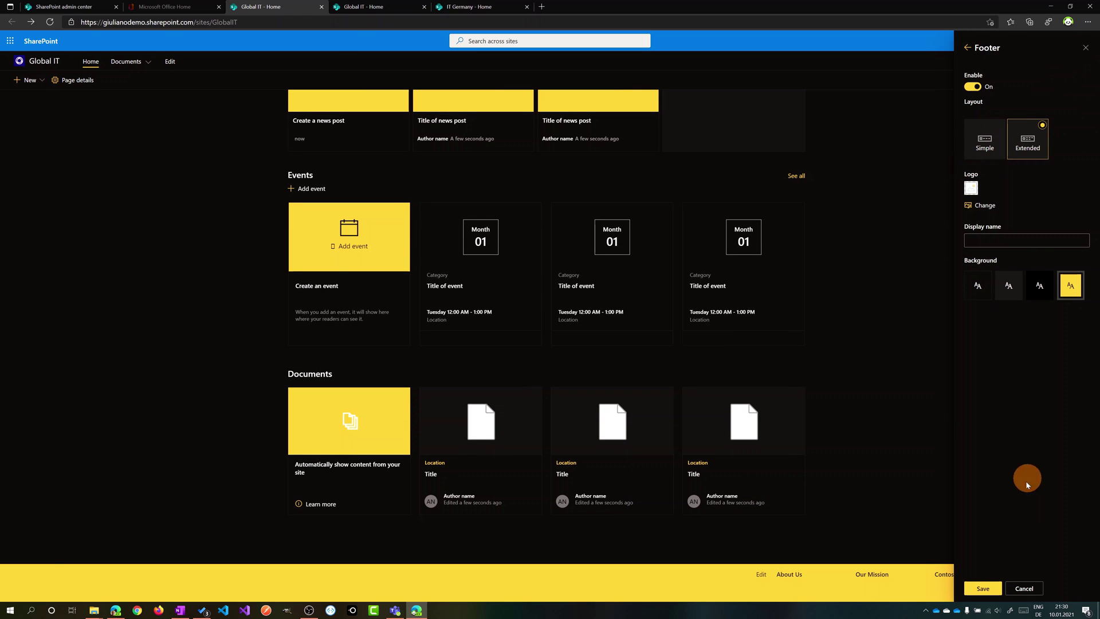
click(983, 589)
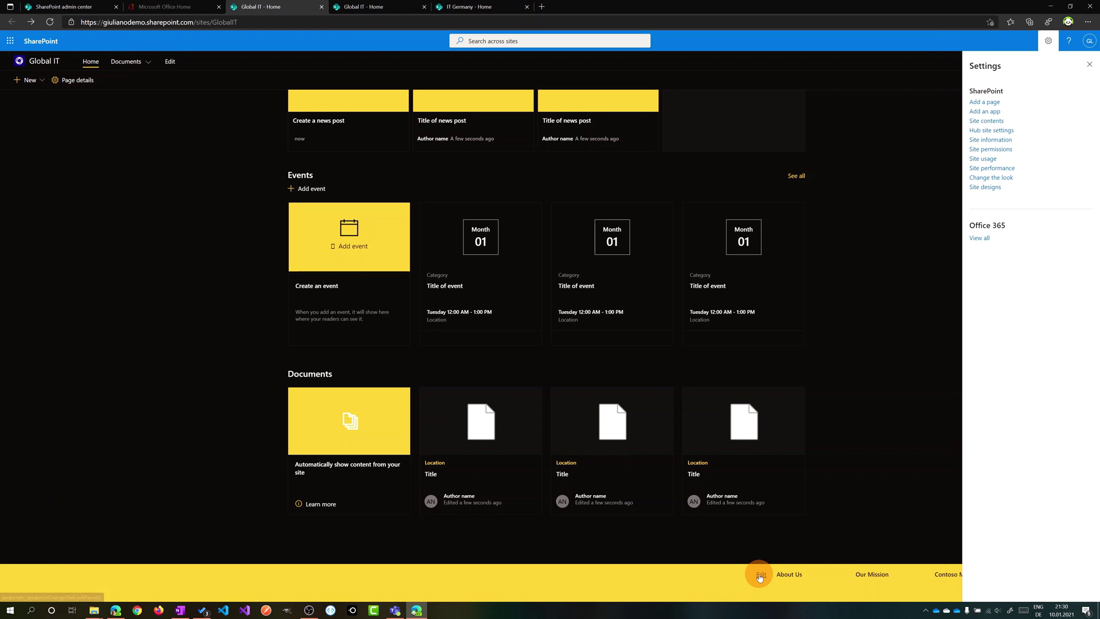
Drag the Devices footer link under Contoso Mission as a sub-link and save.
click(760, 574)
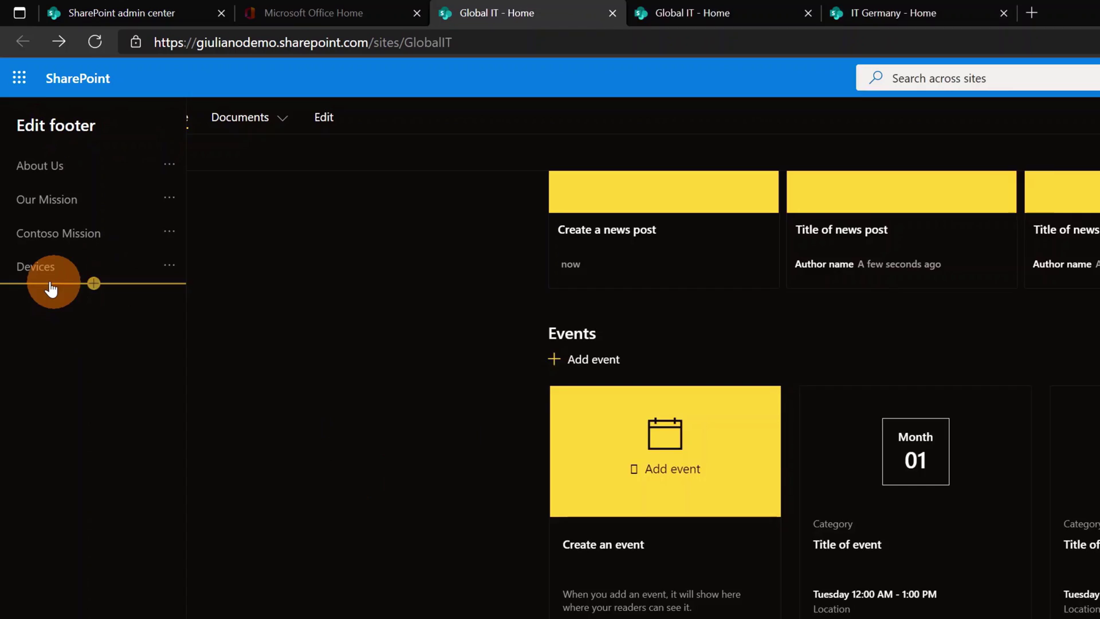
drag(18, 163, 32, 141)
drag(61, 242, 104, 300)
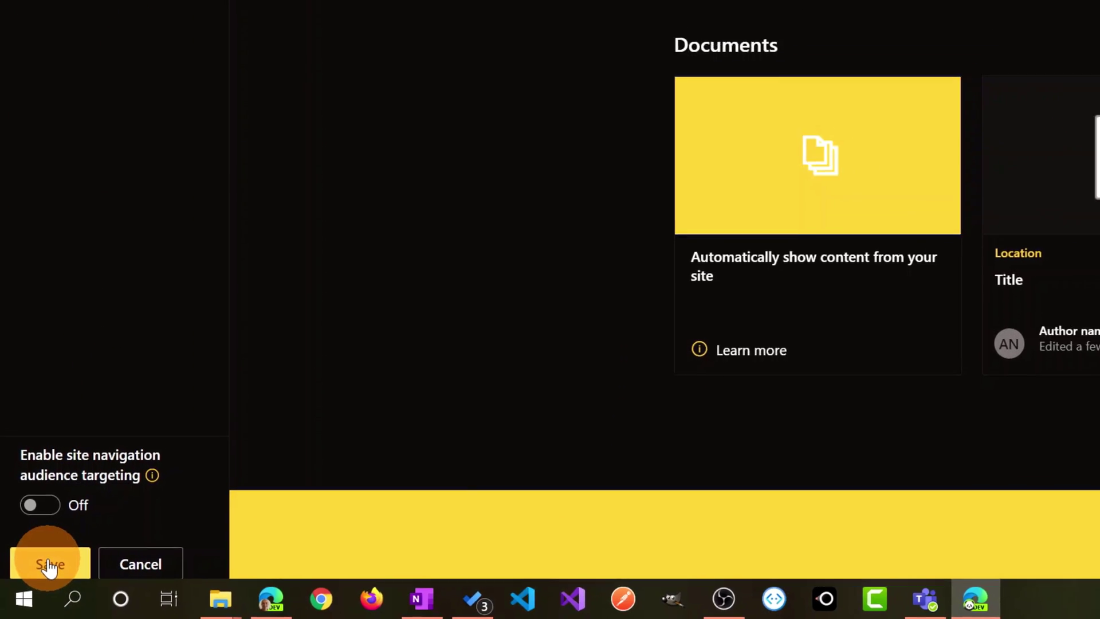
click(48, 565)
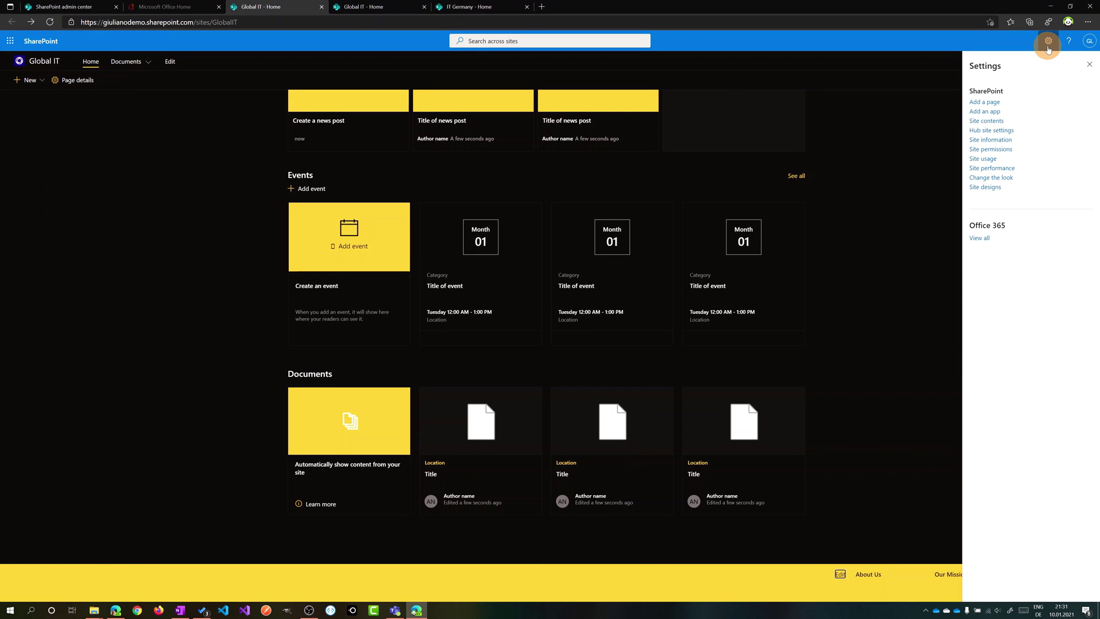
click(1089, 64)
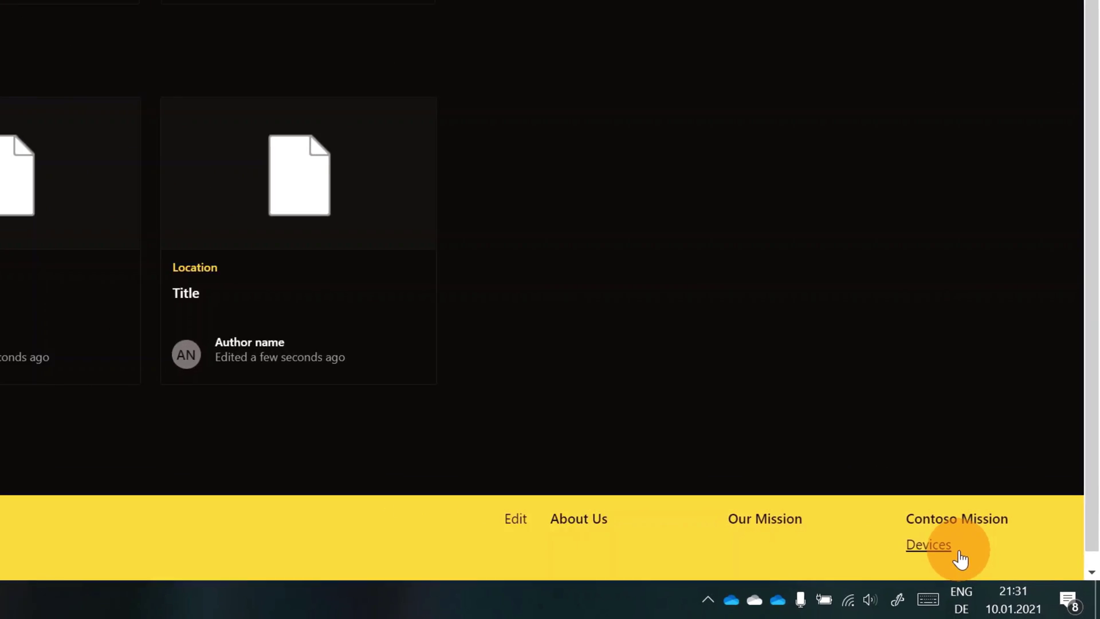
click(1048, 41)
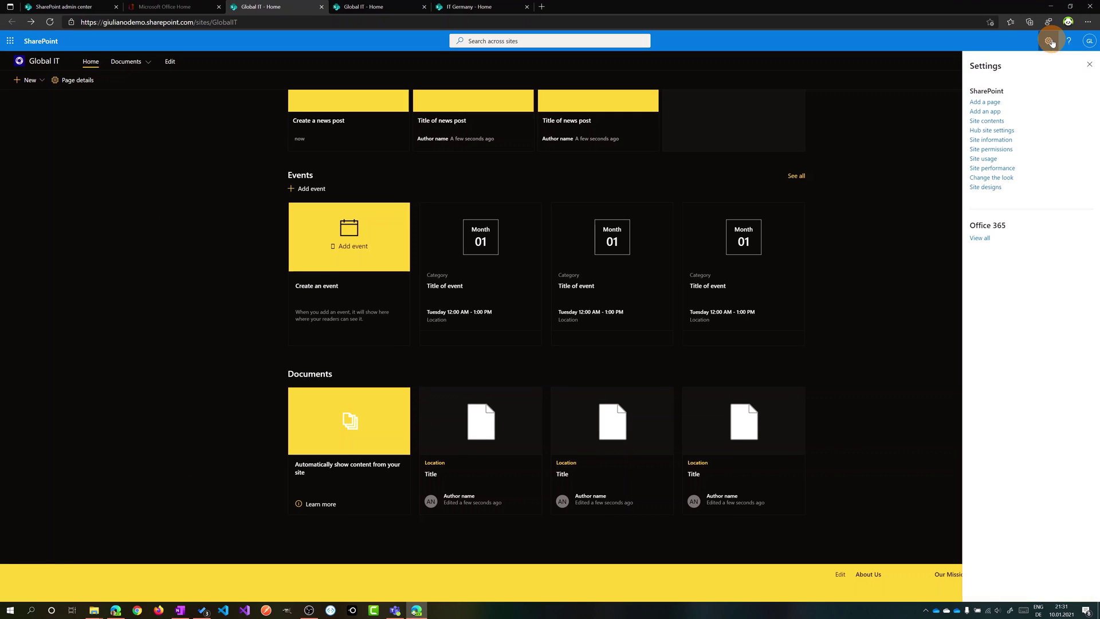
Set logo.png as the footer logo and enter Contoso as the display name.
click(982, 181)
click(984, 134)
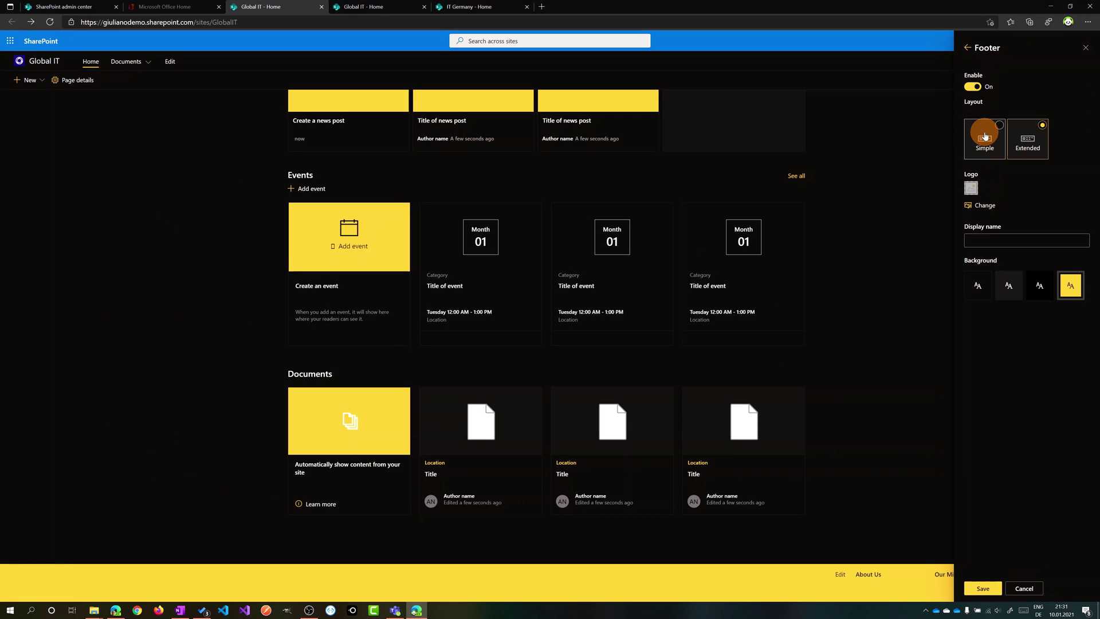
click(984, 206)
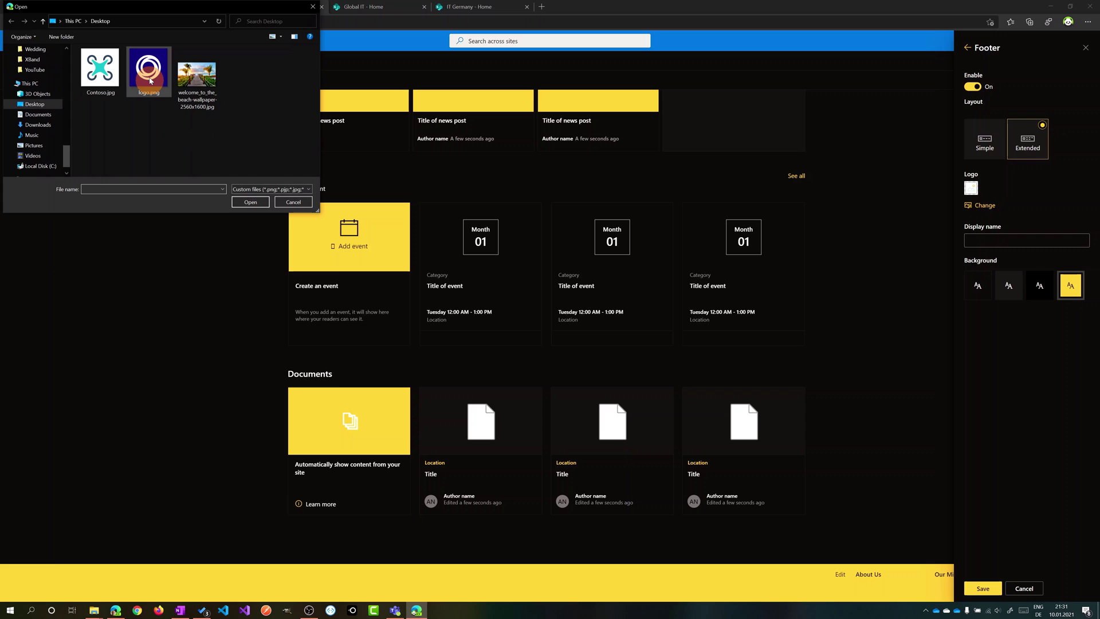
click(149, 71)
click(250, 201)
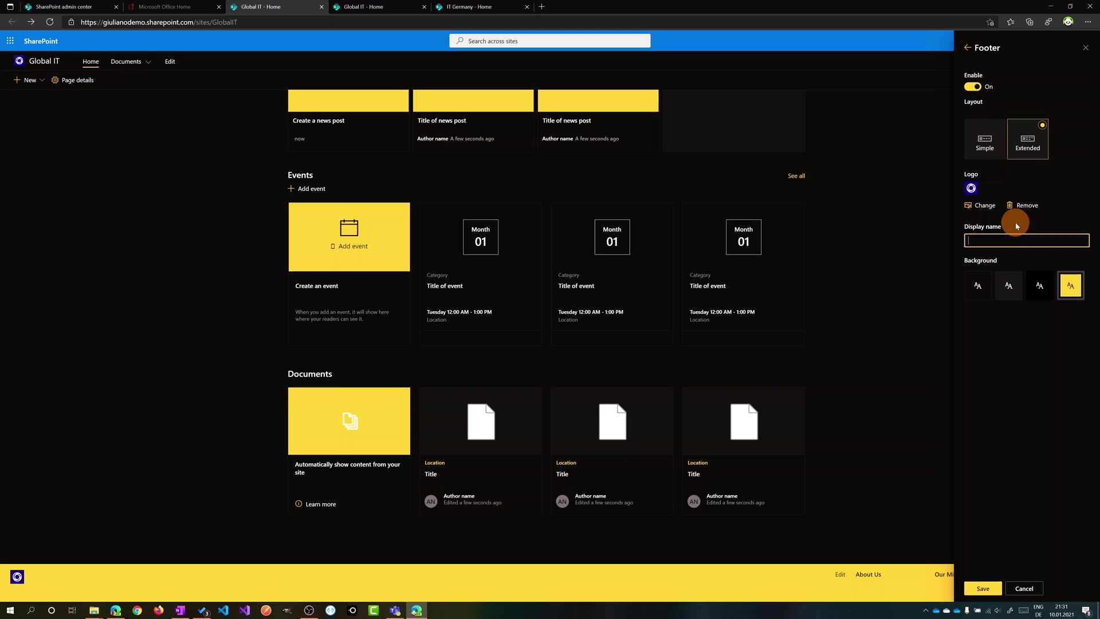
text(Contoso)
Preview grey, dark and black footer backgrounds, keep yellow, and save.
click(1008, 285)
click(980, 287)
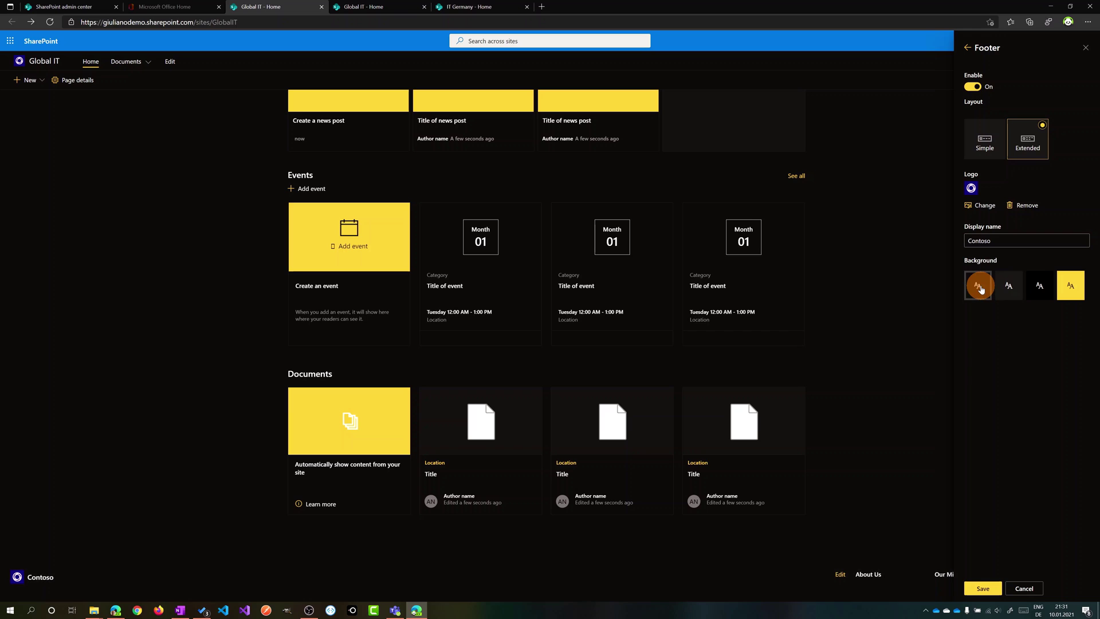
click(1008, 285)
click(1039, 285)
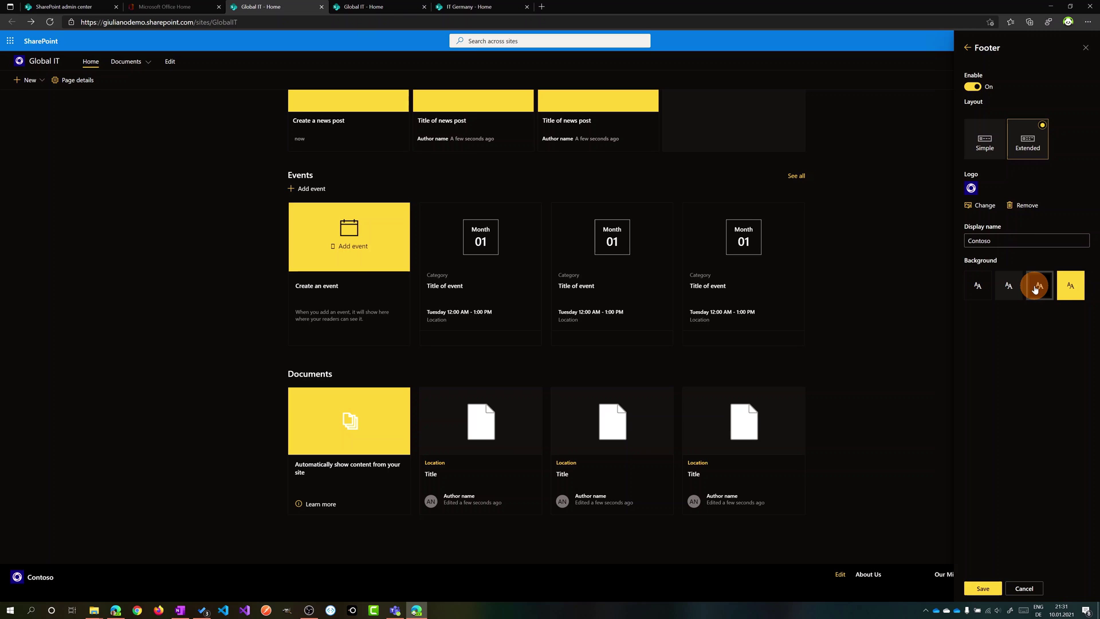
click(1066, 291)
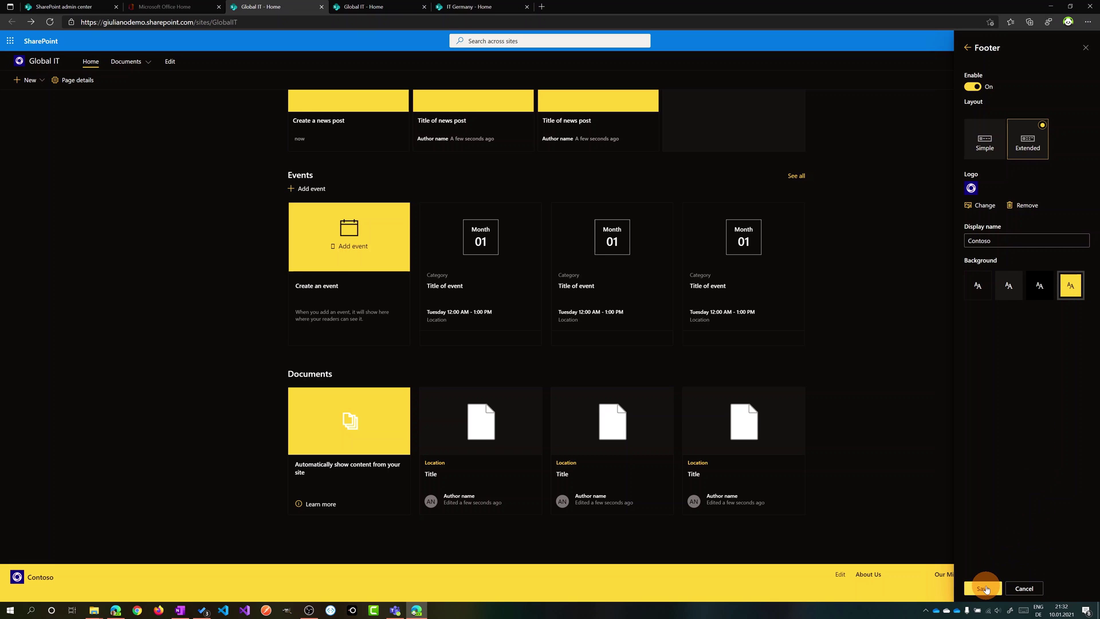
click(984, 589)
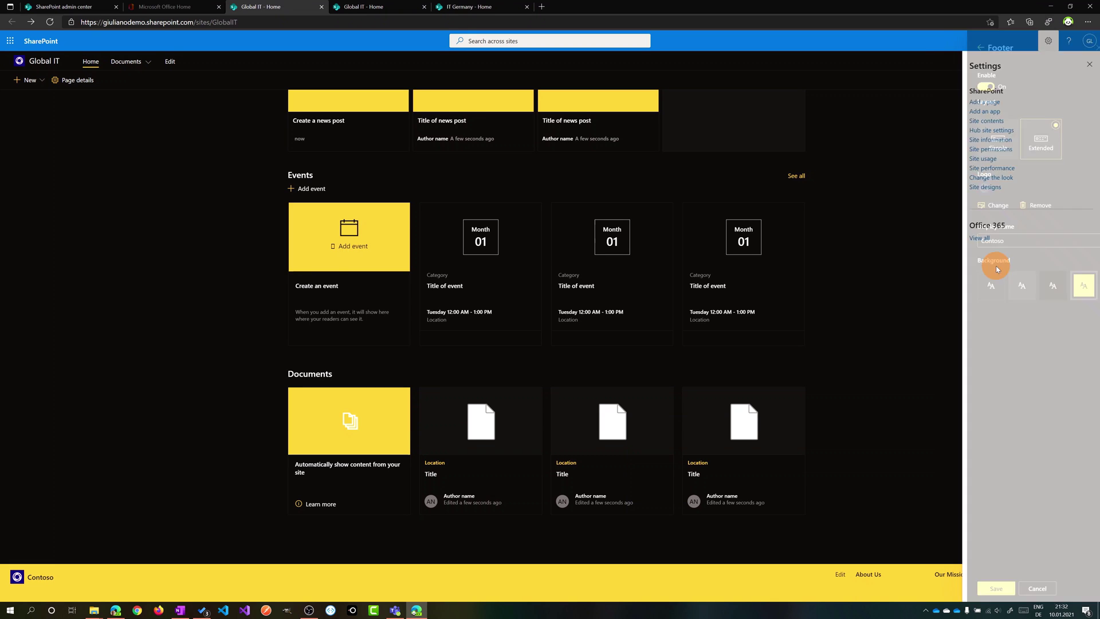